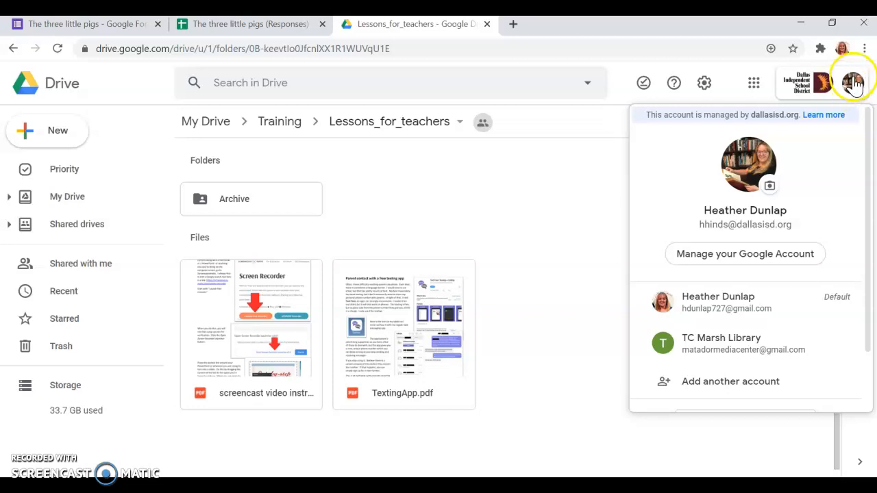
pyautogui.click(753, 83)
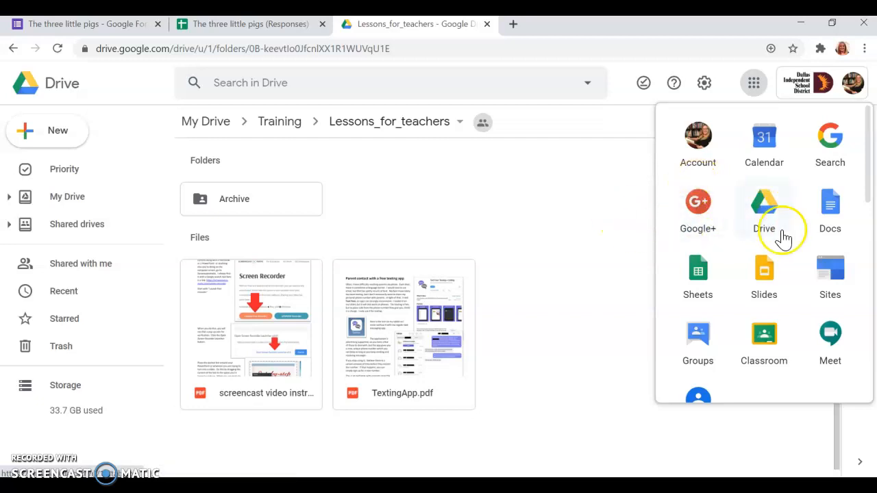
pyautogui.scroll(-5, 783, 238)
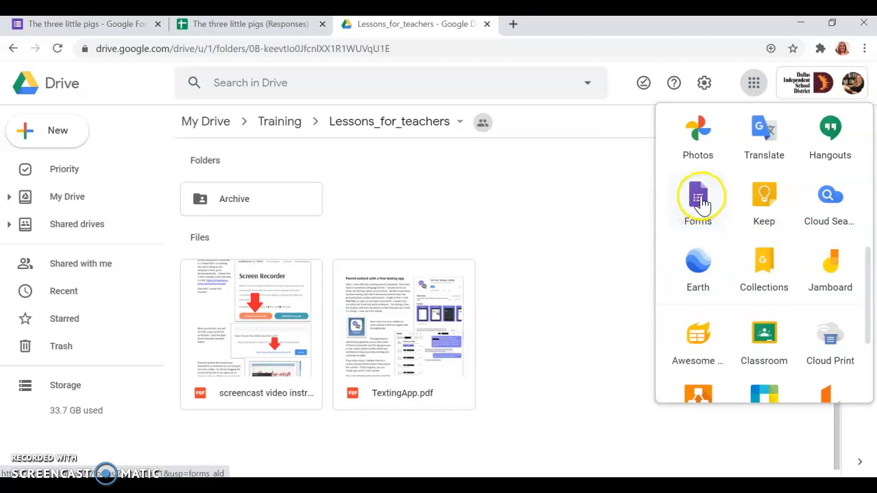
pyautogui.click(24, 130)
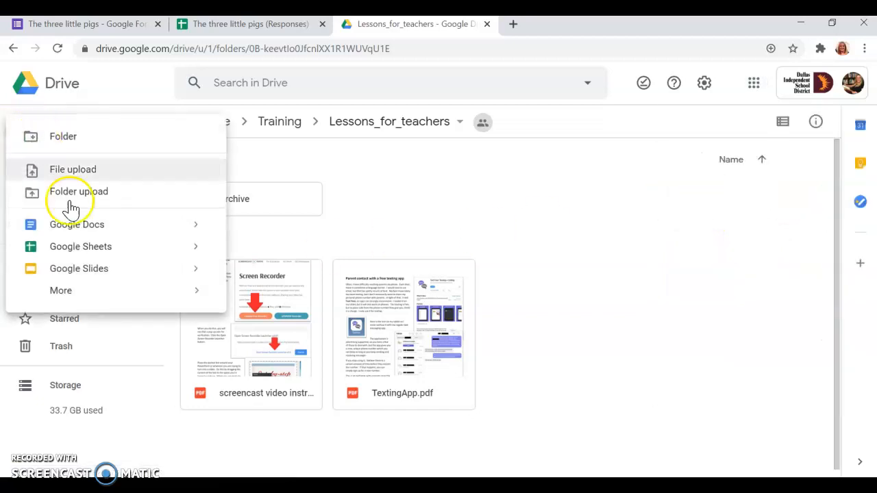
pyautogui.moveTo(130, 300)
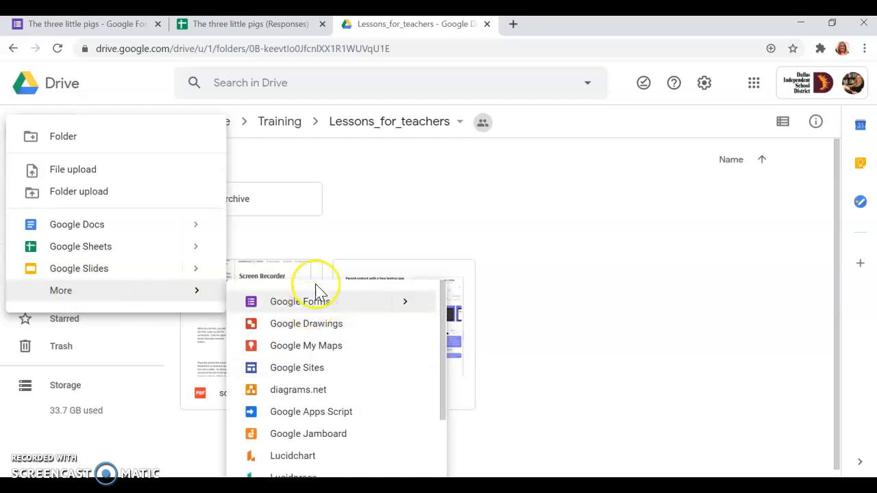
pyautogui.click(385, 209)
# - Create a Google Form in the shared Lessons_for_teachers folder and title it "Three little pigs"
pyautogui.rightClick(652, 193)
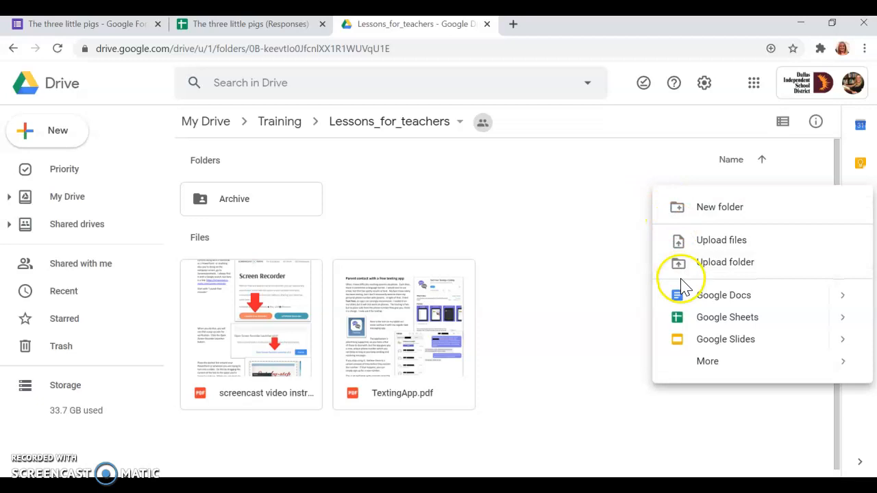
pyautogui.moveTo(677, 362)
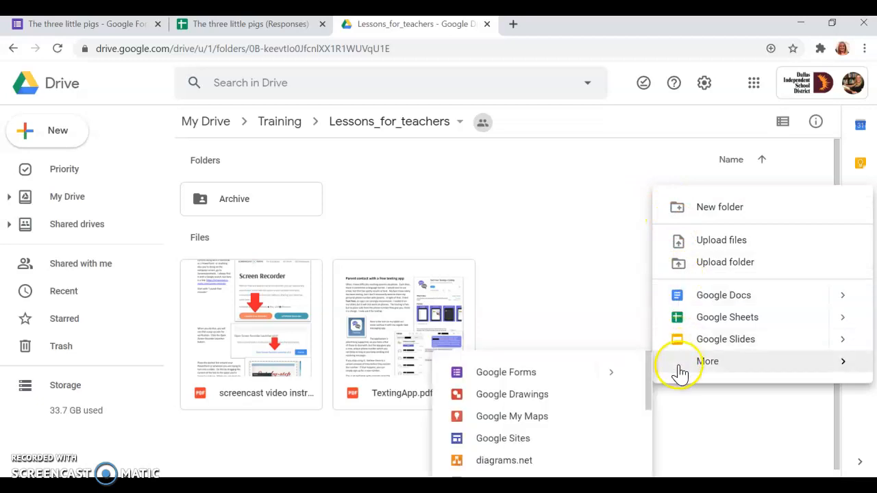
pyautogui.click(518, 383)
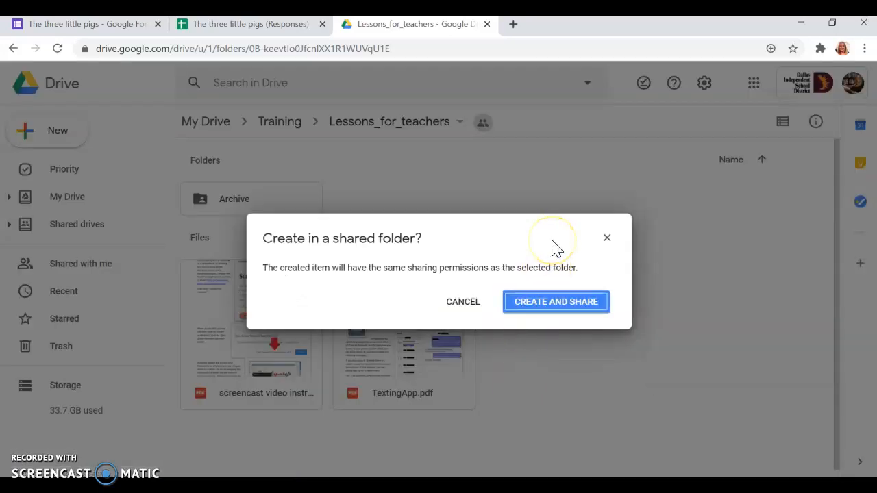
pyautogui.click(577, 306)
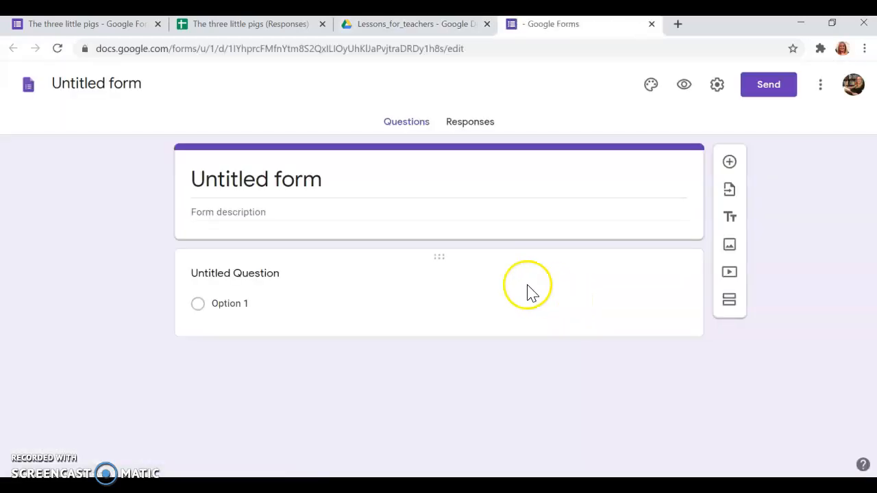
pyautogui.click(290, 177)
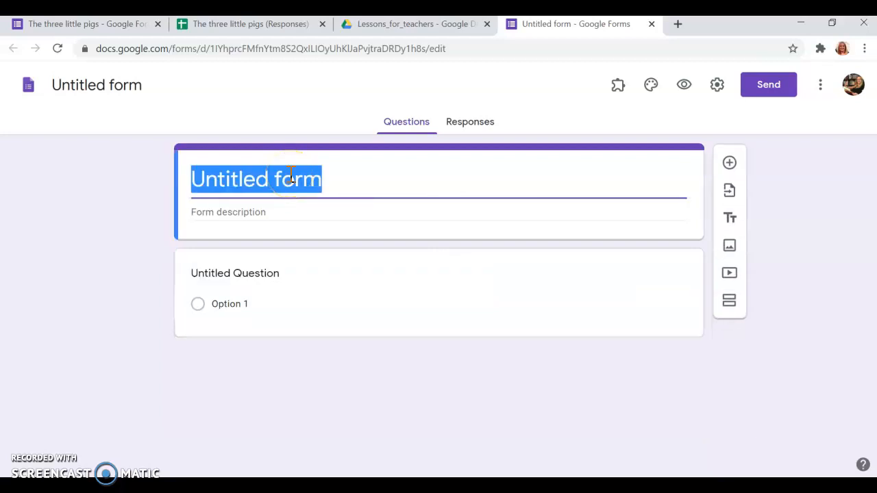
pyautogui.write('Three little pigs')
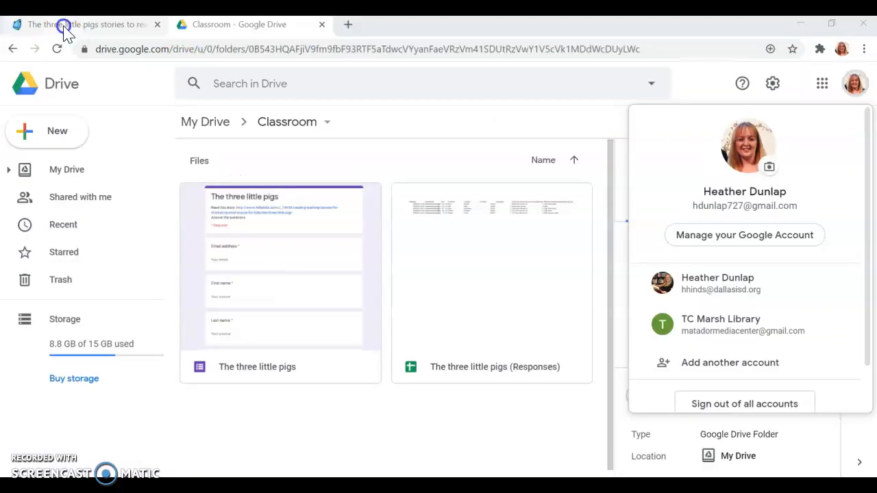
# - Switch to the Hellokids page with the three little pigs story and copy its web address
pyautogui.click(63, 25)
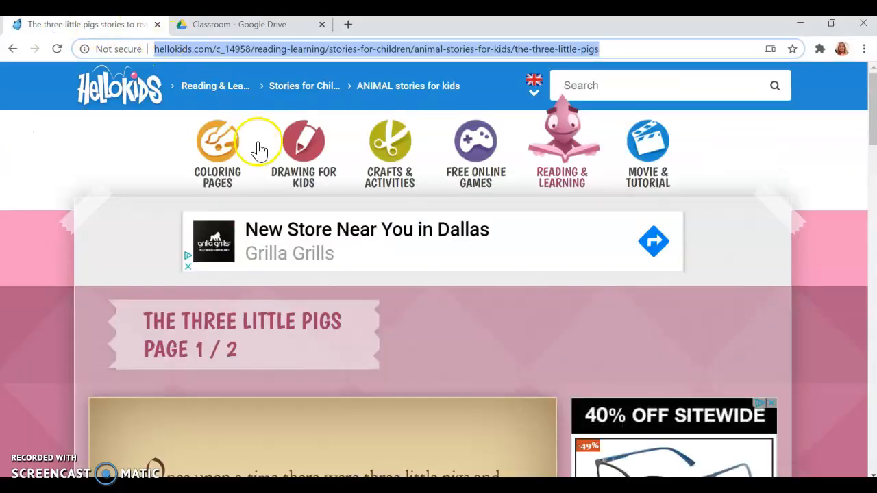
pyautogui.scroll(-5, 305, 394)
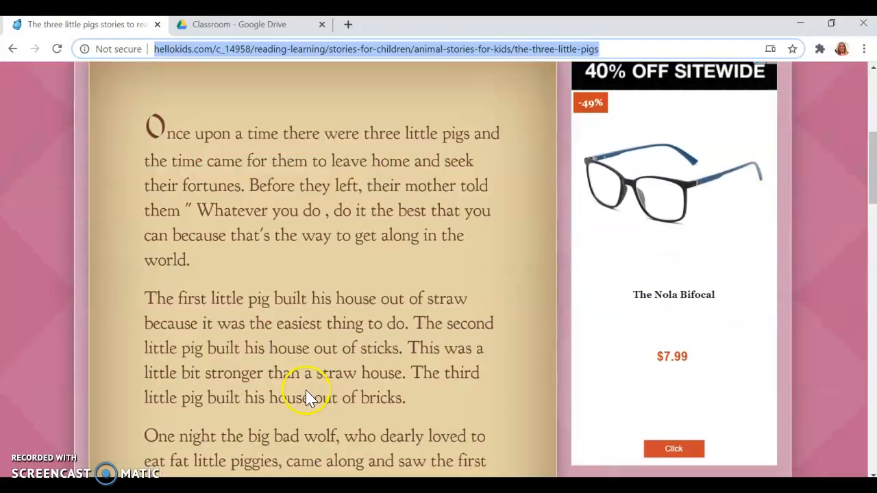
pyautogui.scroll(5, 305, 389)
pyautogui.click(272, 52)
pyautogui.tripleClick(397, 49)
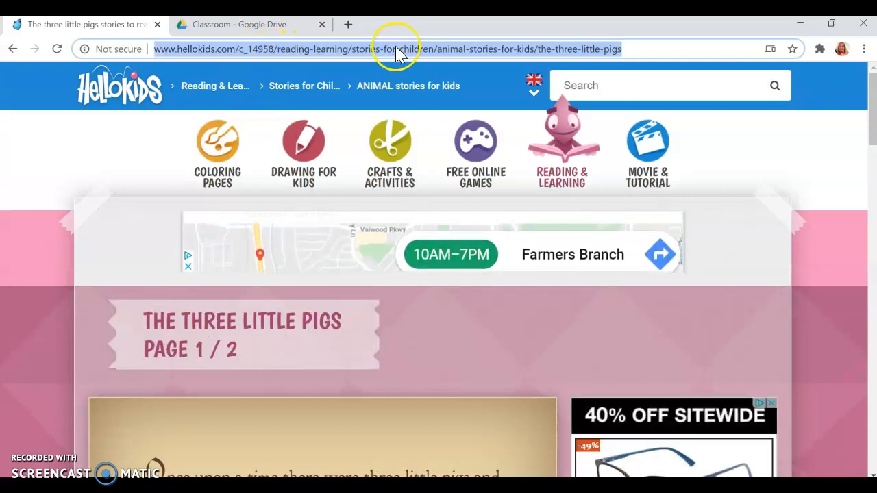
pyautogui.rightClick(398, 48)
pyautogui.click(438, 143)
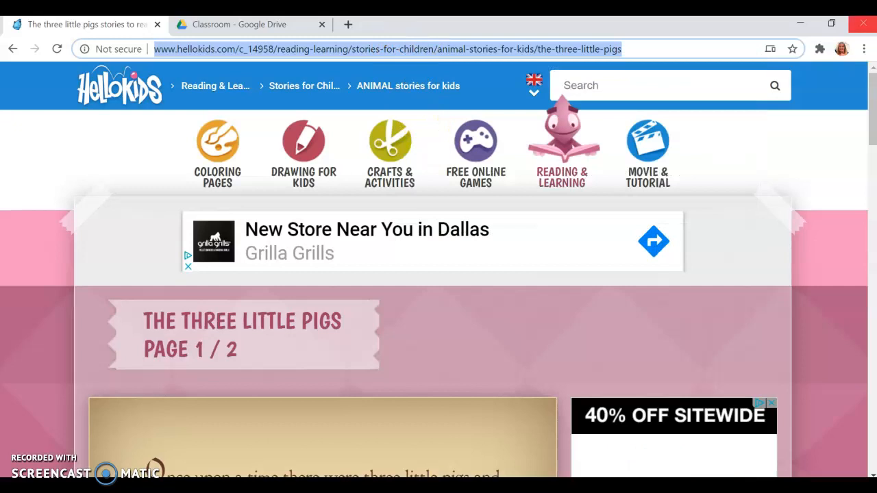
# - Return to the form and enter the description "Read this story:" followed by the copied story link and a line break
pyautogui.click(797, 26)
pyautogui.click(282, 211)
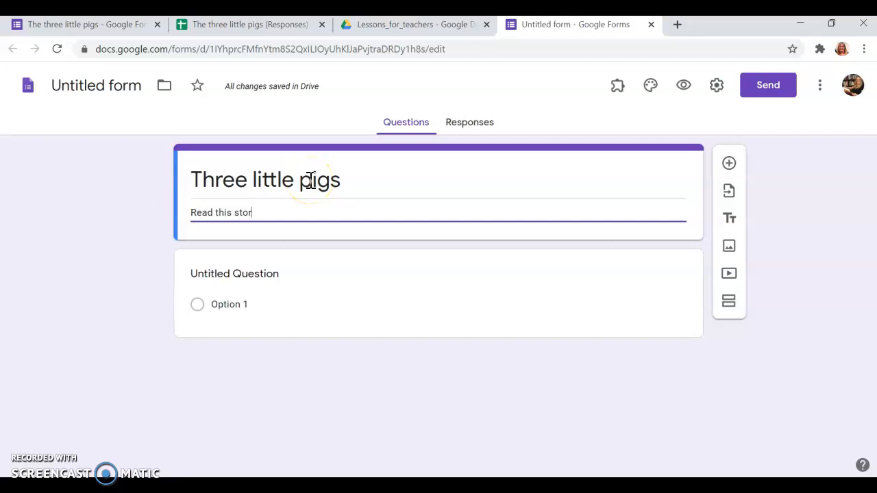
pyautogui.write('Read this story:')
pyautogui.hotkey('ctrl', 'v')
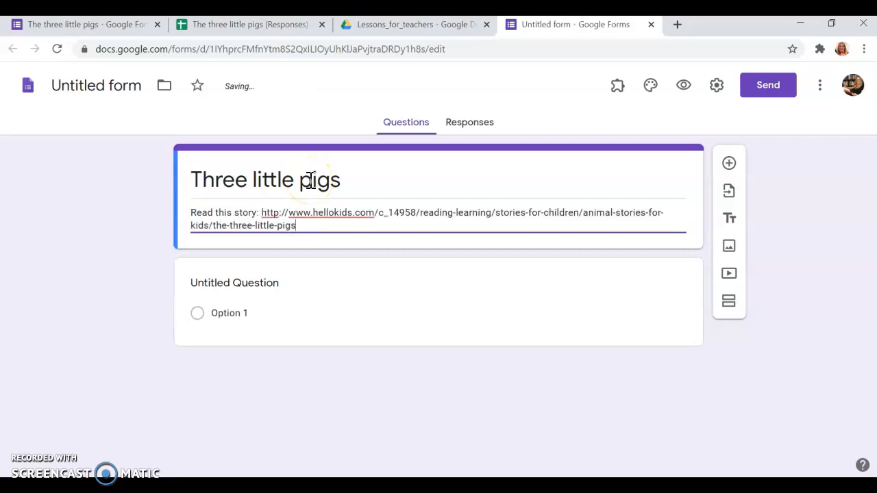
pyautogui.press('Return')
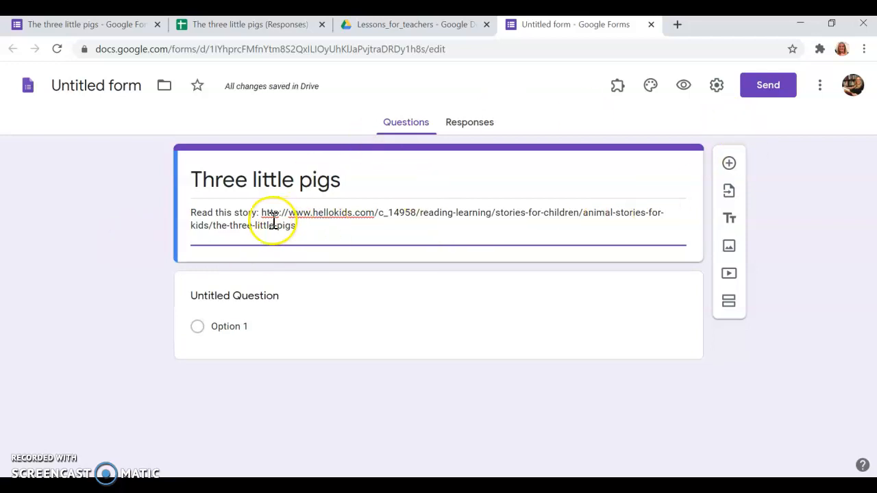
# - Preview the form to check the story link, and name the form file "Three little pigs" in the editor
pyautogui.moveTo(263, 214); pyautogui.dragTo(294, 230)
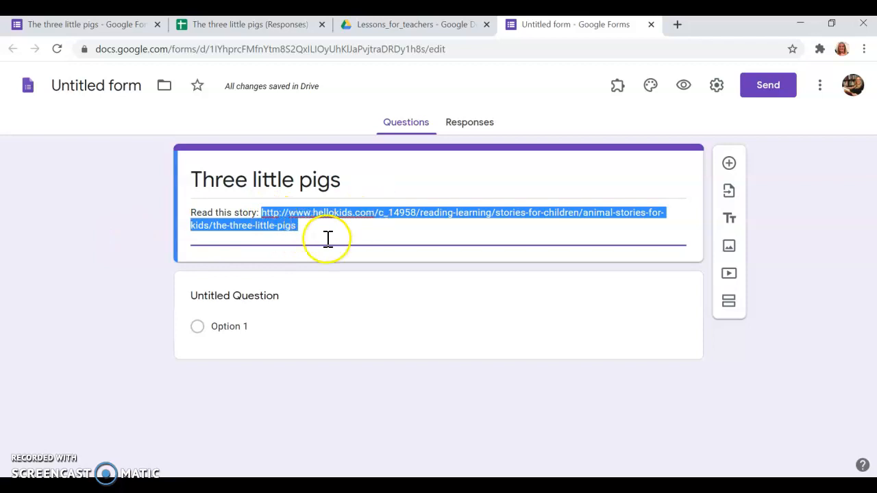
pyautogui.click(683, 86)
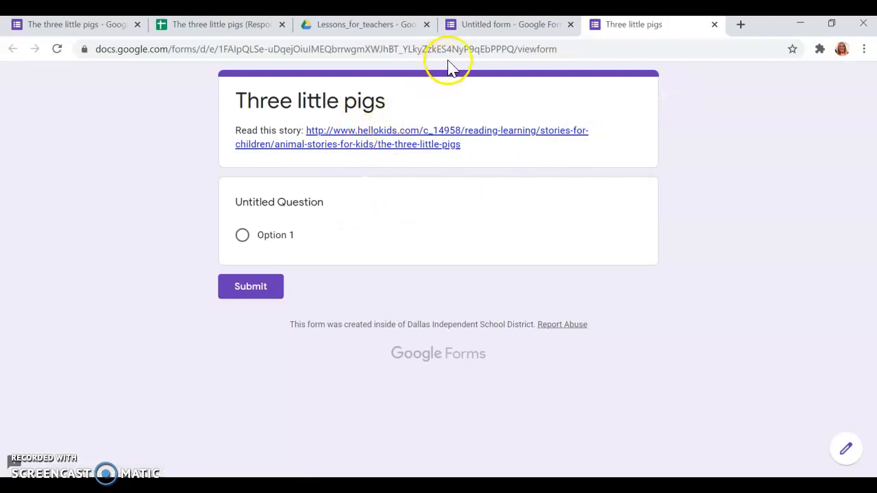
pyautogui.click(483, 27)
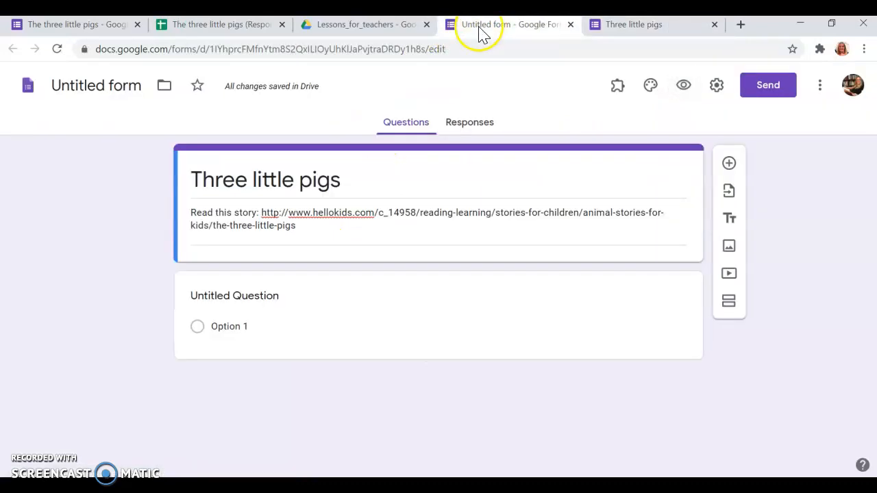
pyautogui.click(72, 76)
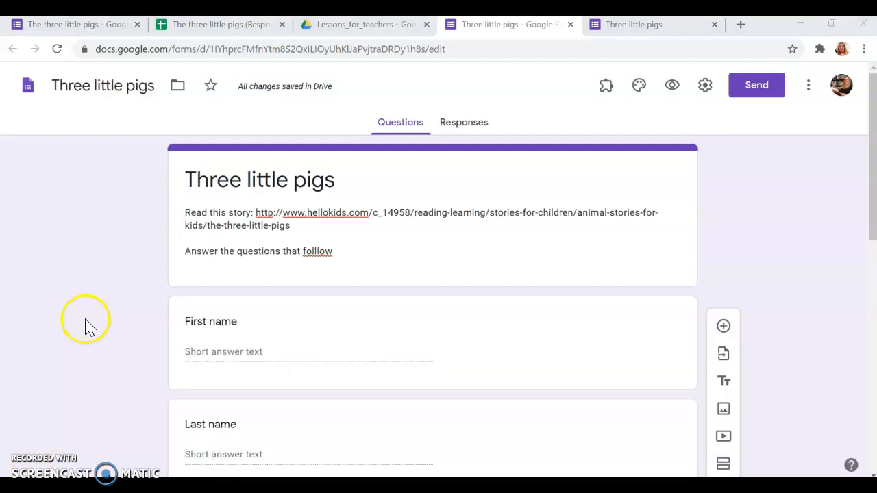
# - Open the First name question and choose Short answer as its question type
pyautogui.scroll(-1, 113, 317)
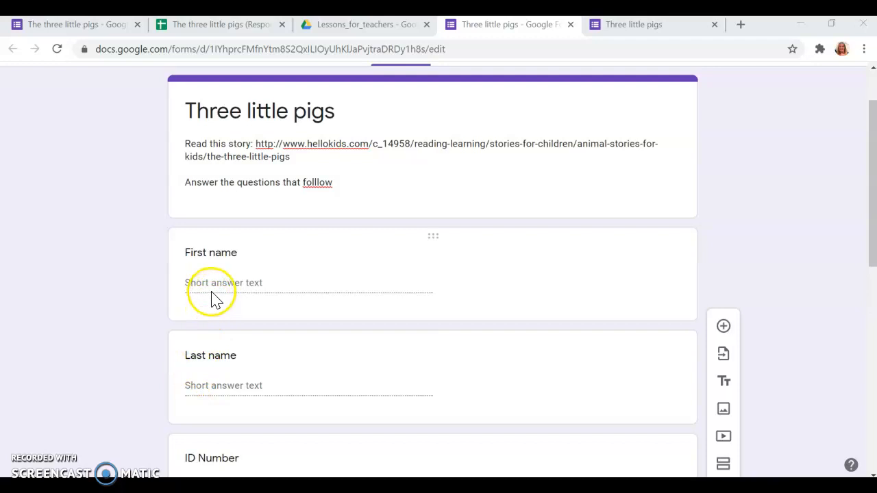
pyautogui.scroll(-1, 211, 303)
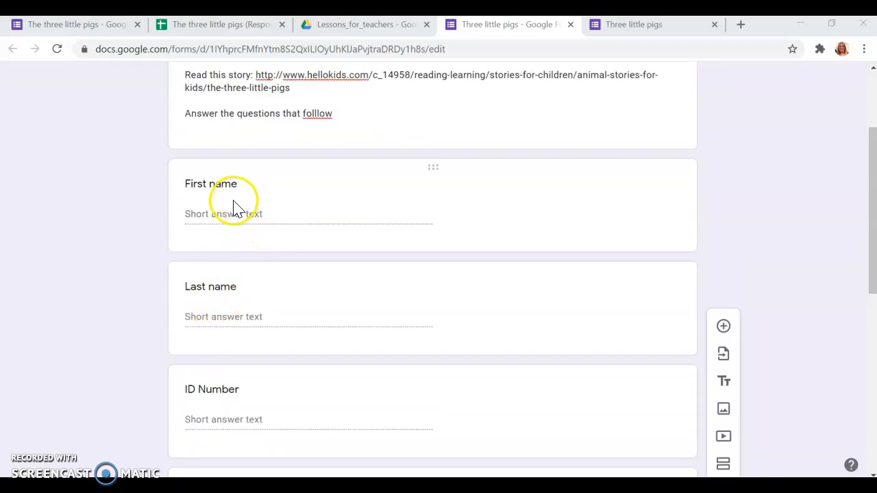
pyautogui.click(210, 206)
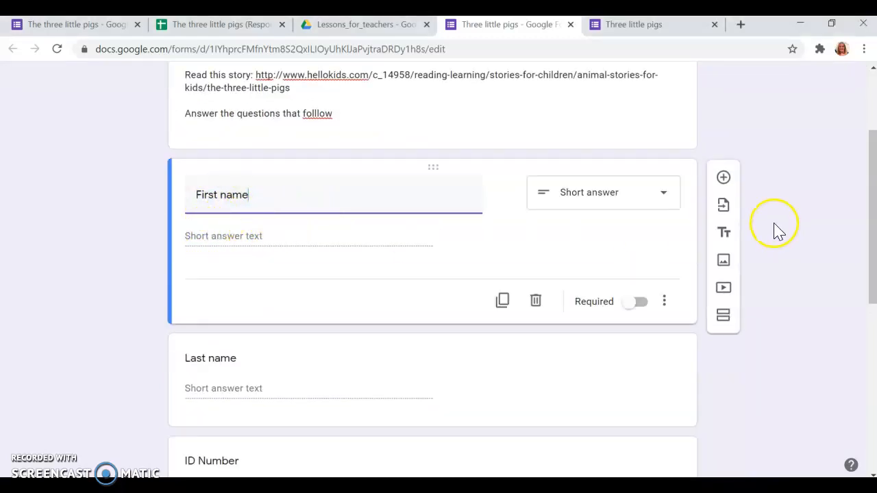
pyautogui.click(642, 200)
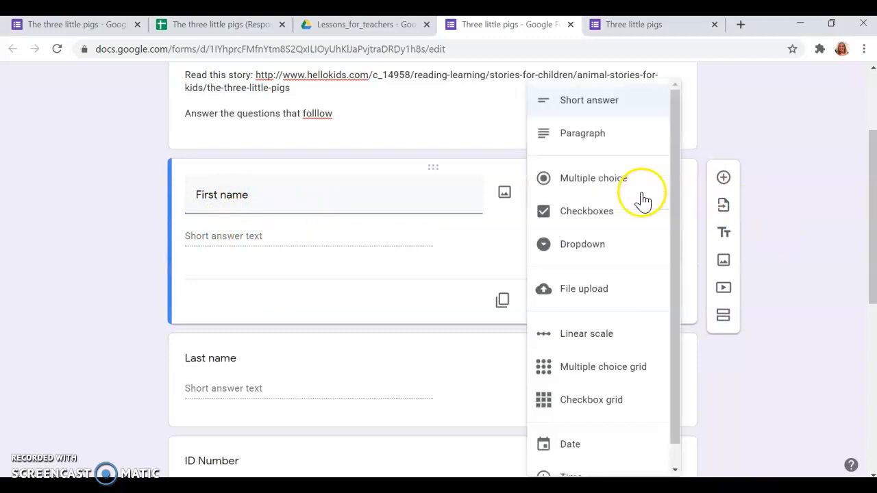
pyautogui.click(615, 102)
pyautogui.scroll(-2, 84, 342)
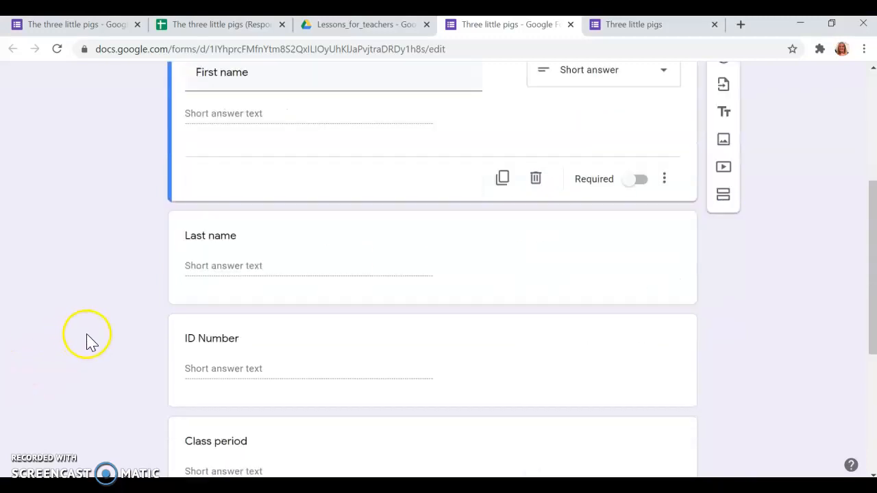
# - Make the Last name and First name questions required
pyautogui.click(623, 240)
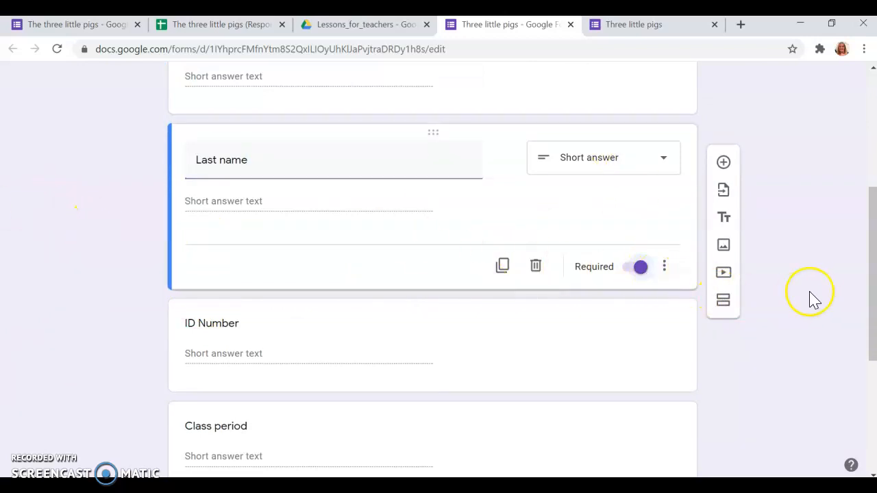
pyautogui.scroll(2, 788, 287)
pyautogui.click(457, 231)
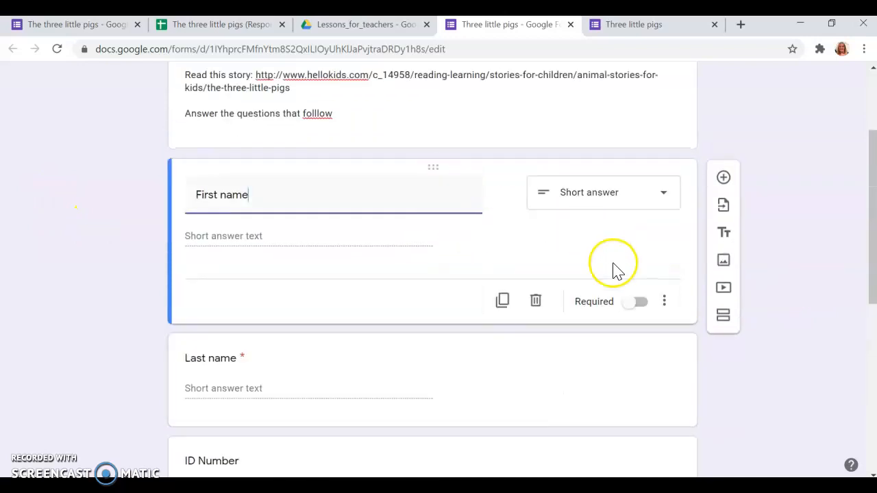
pyautogui.click(634, 303)
# - Review the response validation types of the ID Number question and make the question required
pyautogui.scroll(-4, 777, 388)
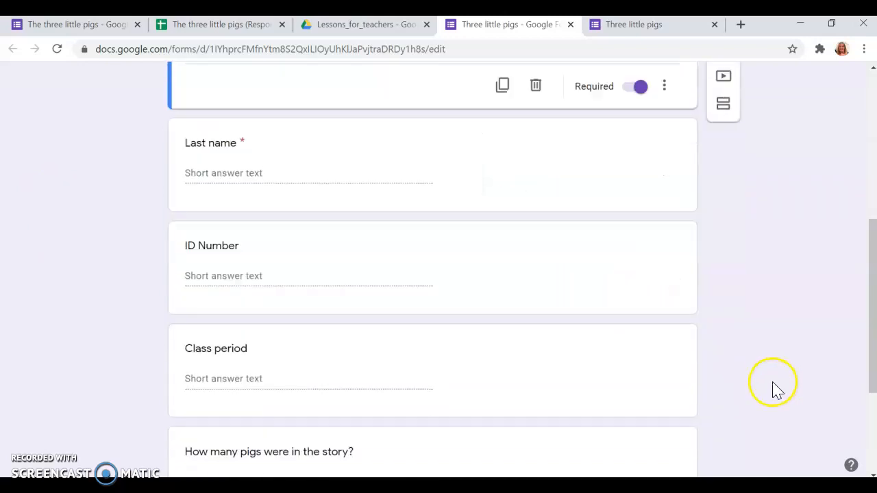
pyautogui.click(279, 221)
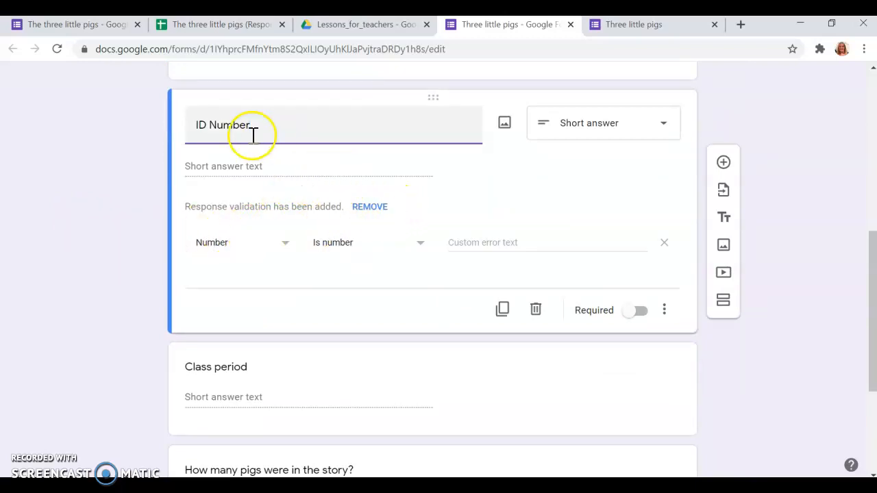
pyautogui.doubleClick(213, 126)
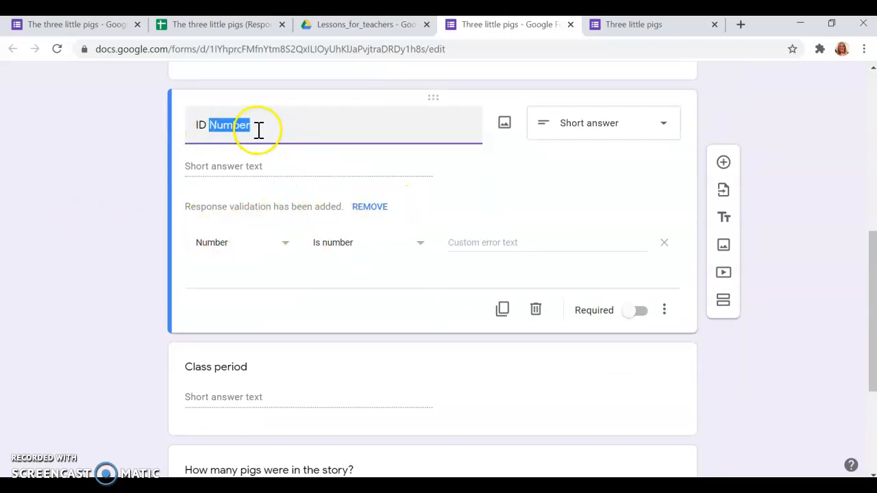
pyautogui.click(258, 249)
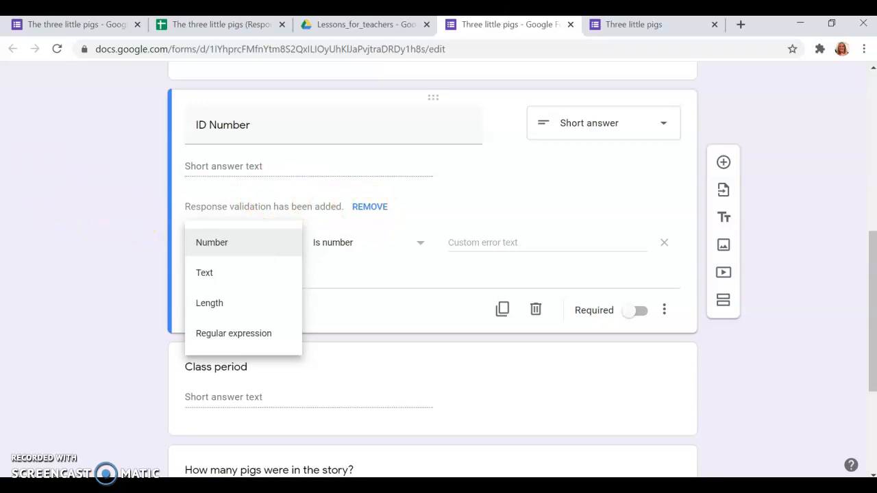
pyautogui.click(634, 312)
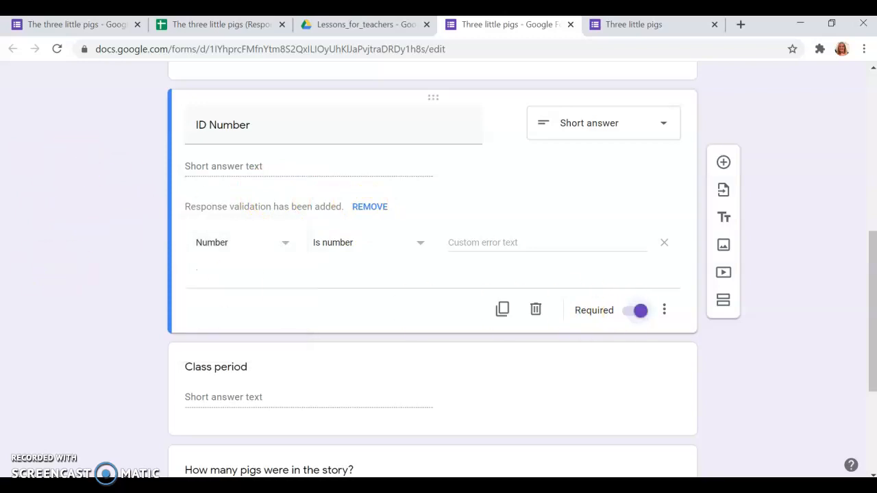
# - Change the question type of the Class period question to Dropdown
pyautogui.scroll(-3, 157, 288)
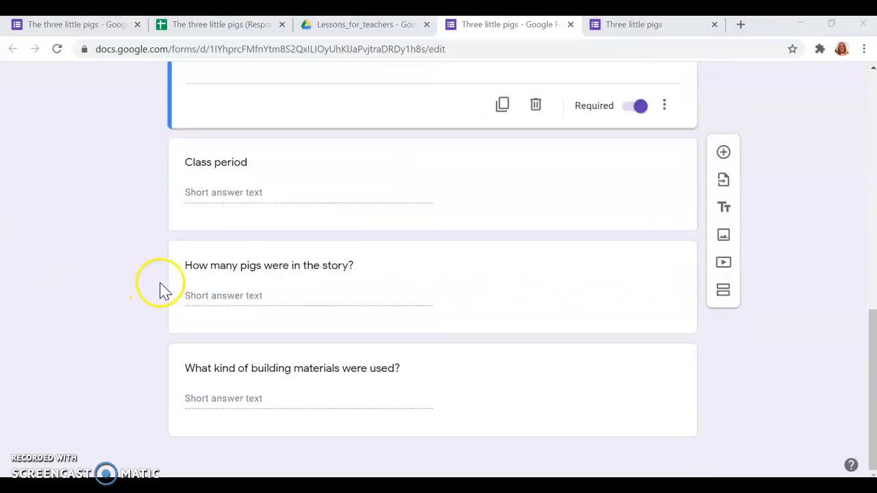
pyautogui.click(233, 198)
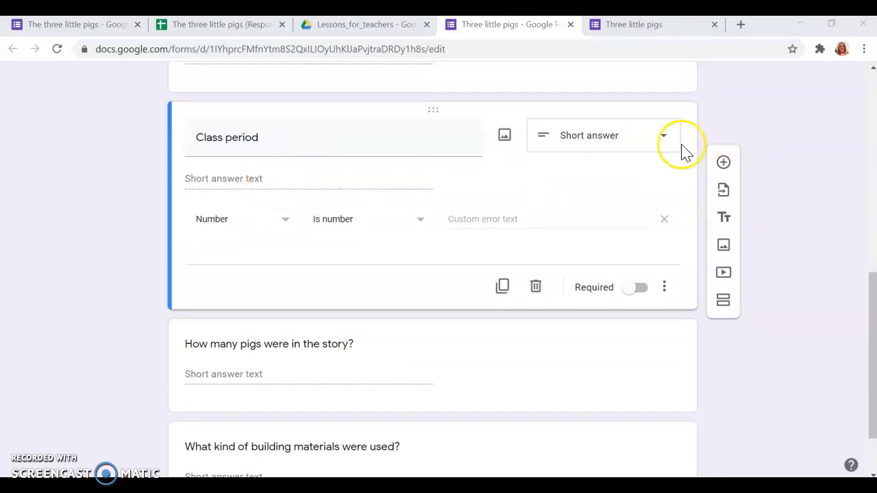
pyautogui.click(629, 140)
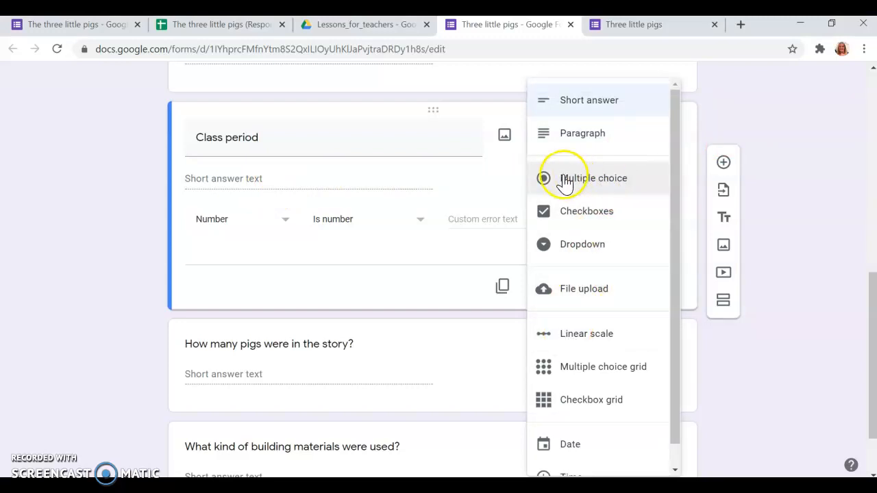
pyautogui.click(584, 253)
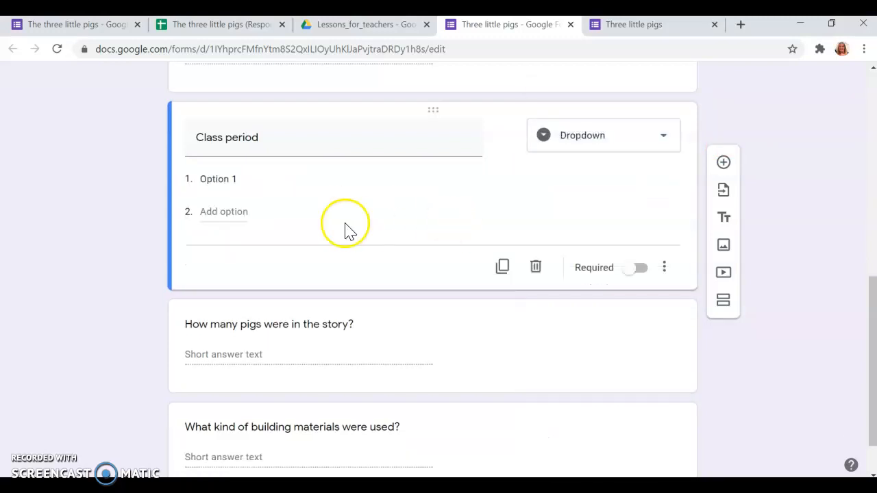
# - Give the Class period dropdown the options 1 through 7 and make the question required
pyautogui.click(228, 180)
pyautogui.write('1')
pyautogui.click(223, 209)
pyautogui.write('2')
pyautogui.click(211, 264)
pyautogui.write('3')
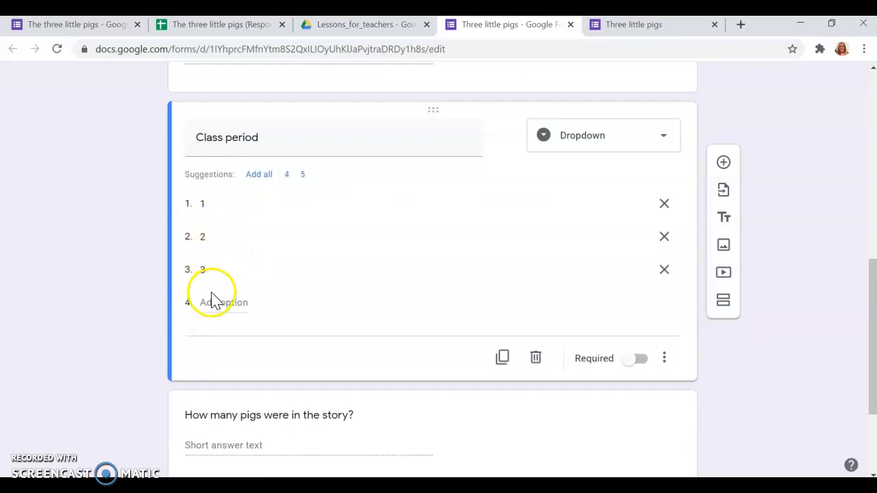
pyautogui.click(225, 305)
pyautogui.write('4')
pyautogui.click(226, 328)
pyautogui.write('5')
pyautogui.click(225, 343)
pyautogui.write('6')
pyautogui.click(224, 376)
pyautogui.write('7')
pyautogui.click(113, 391)
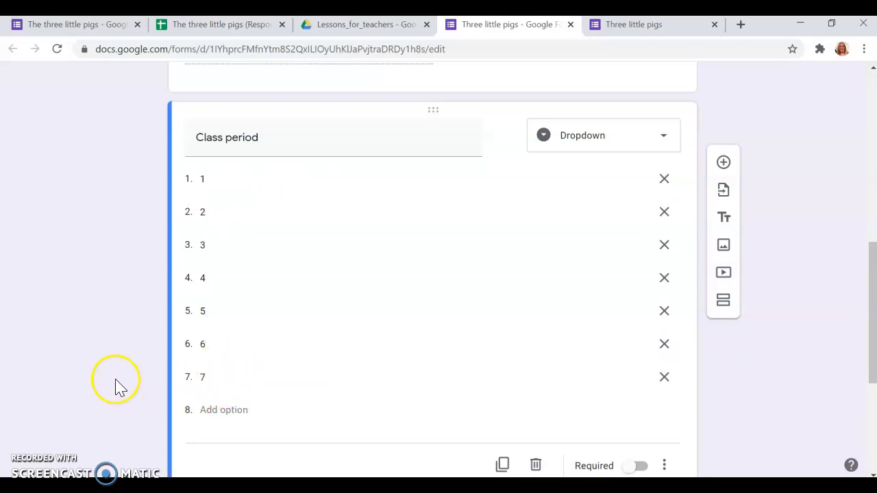
pyautogui.scroll(-2, 130, 336)
pyautogui.click(628, 331)
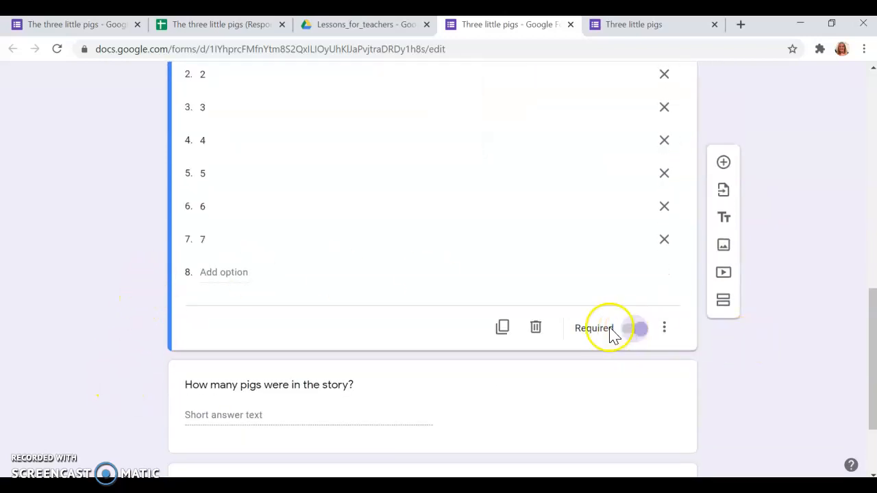
# - Change the question "How many pigs were in the story?" to Multiple choice
pyautogui.scroll(-2, 226, 342)
pyautogui.click(288, 298)
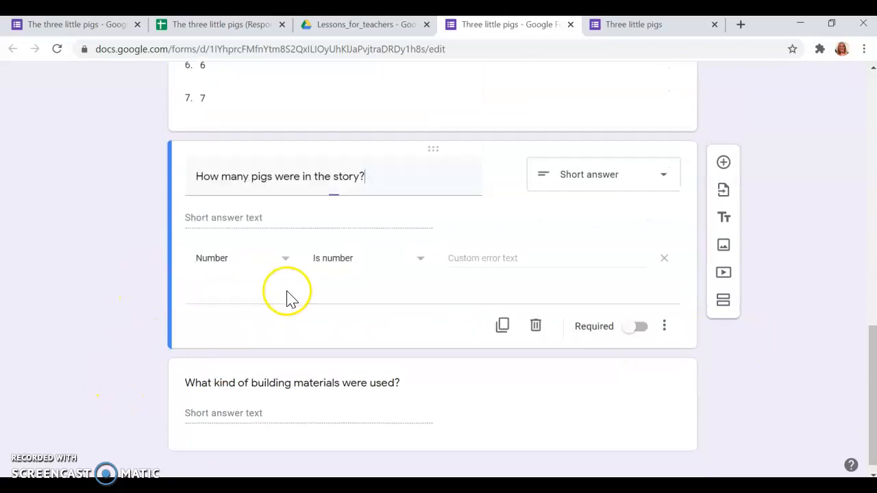
pyautogui.click(631, 187)
pyautogui.click(575, 175)
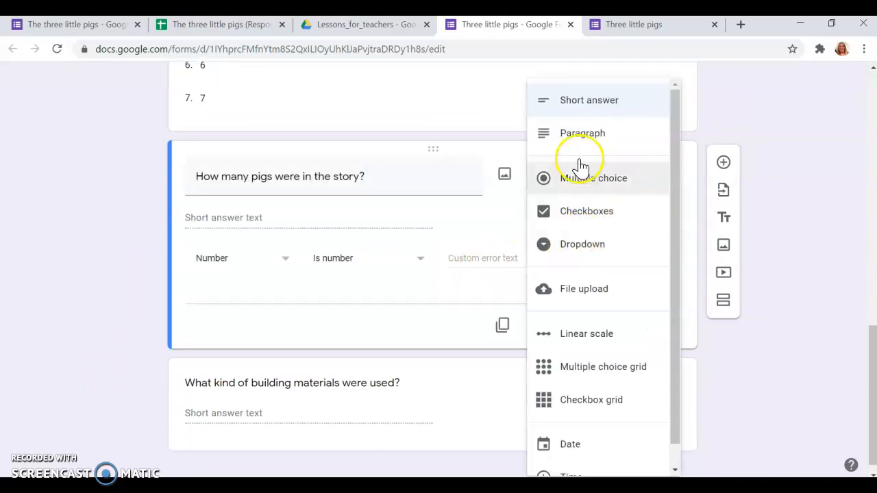
# - Enter 1, 2, 3 and 4 as the answer options for the number of pigs question
pyautogui.click(211, 226)
pyautogui.write('1')
pyautogui.click(229, 280)
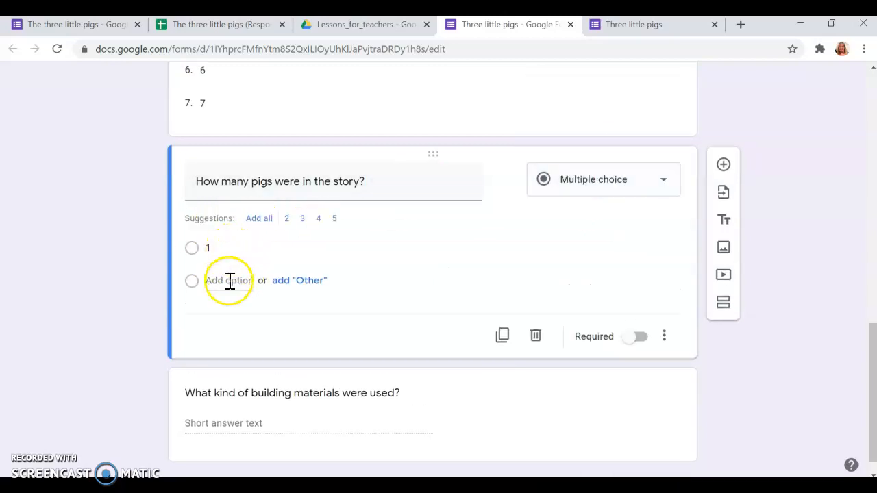
pyautogui.write('2')
pyautogui.click(229, 315)
pyautogui.click(214, 348)
pyautogui.click(111, 345)
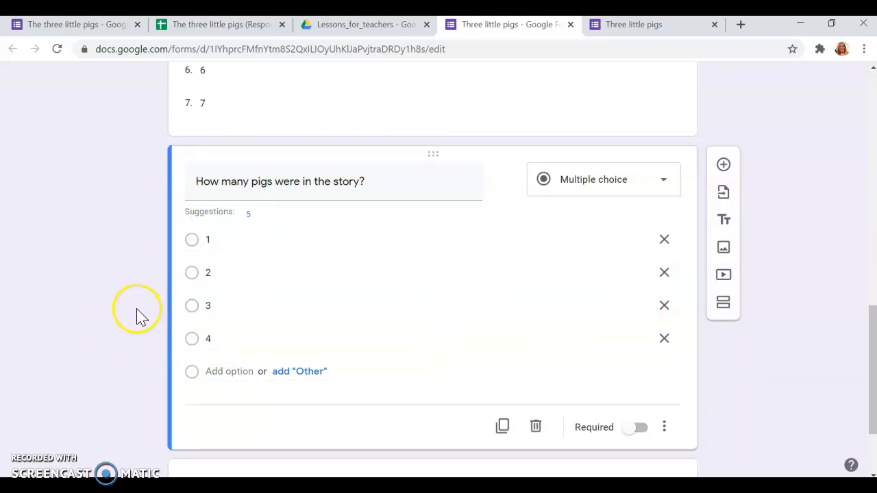
# - Change the question "What kind of building materials were used?" to Checkboxes
pyautogui.scroll(-2, 140, 319)
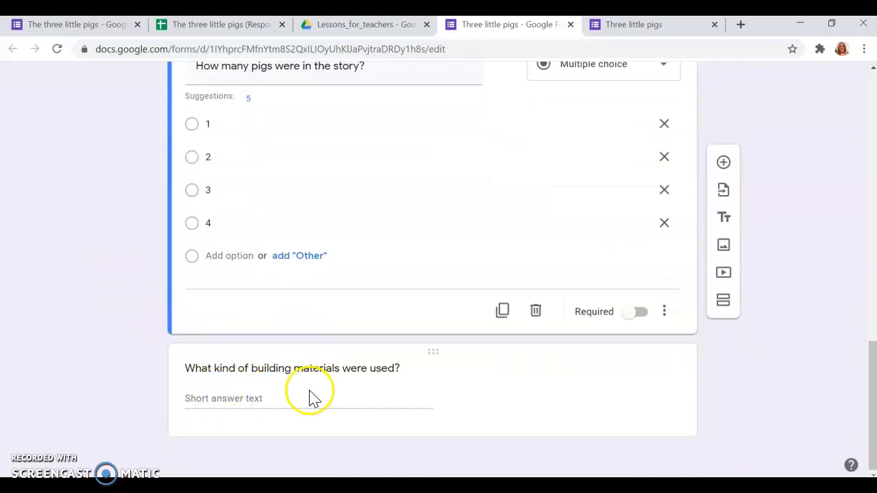
pyautogui.click(309, 397)
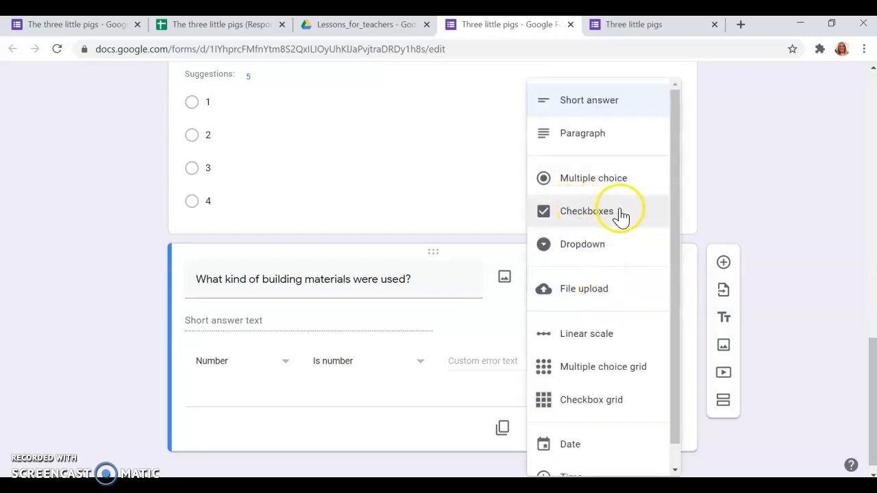
pyautogui.click(561, 216)
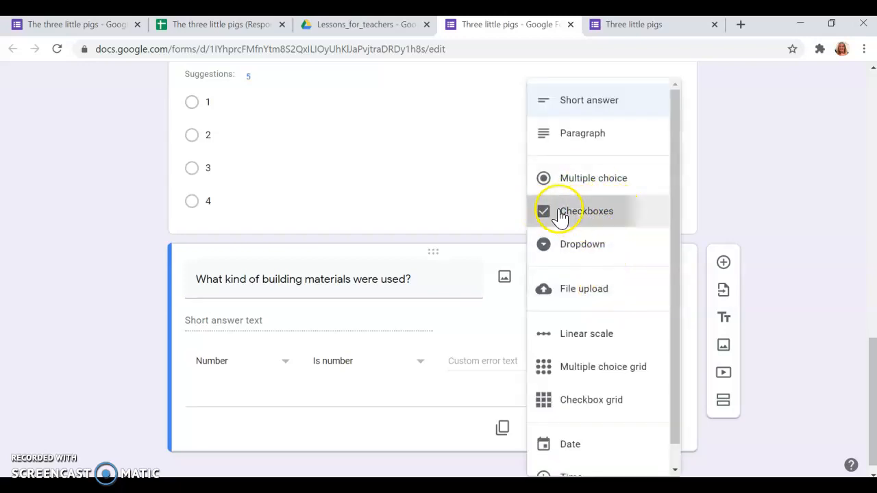
# - Enter Bricks, Aluminum, Straw and Twigs as the checkbox options for the building materials question
pyautogui.click(229, 320)
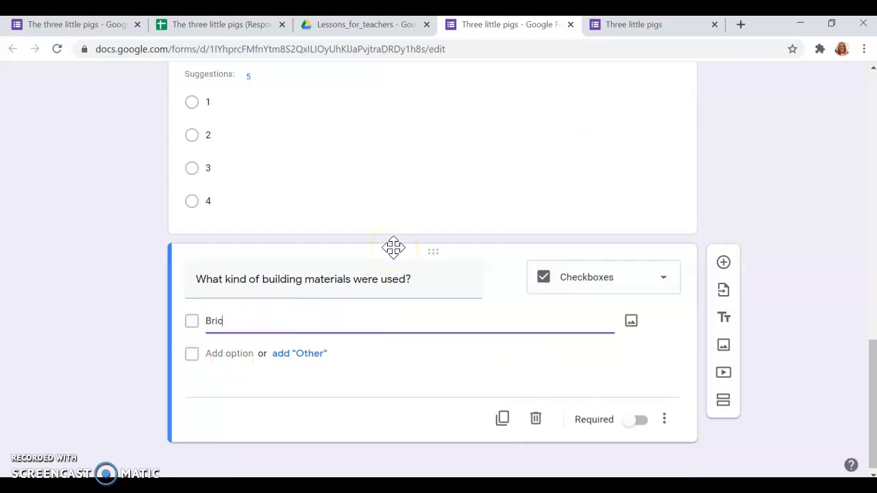
pyautogui.press('Return')
pyautogui.write('Aluminum')
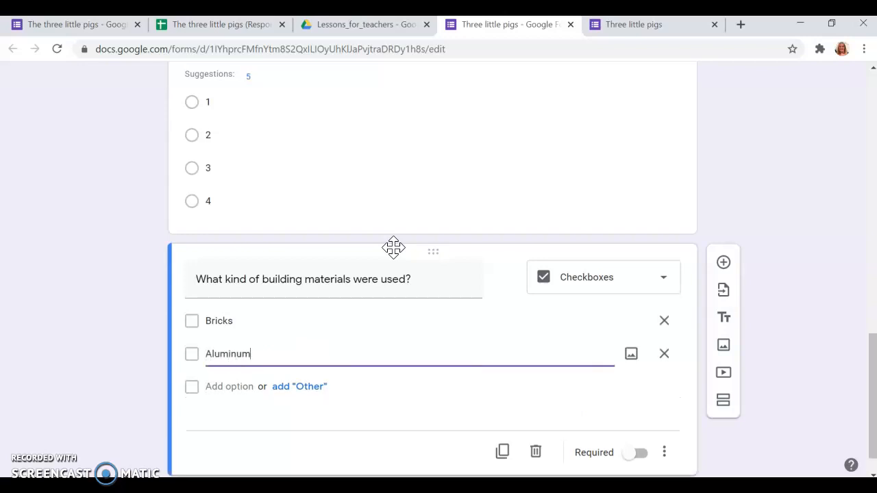
pyautogui.press('Tab')
pyautogui.press('Tab')
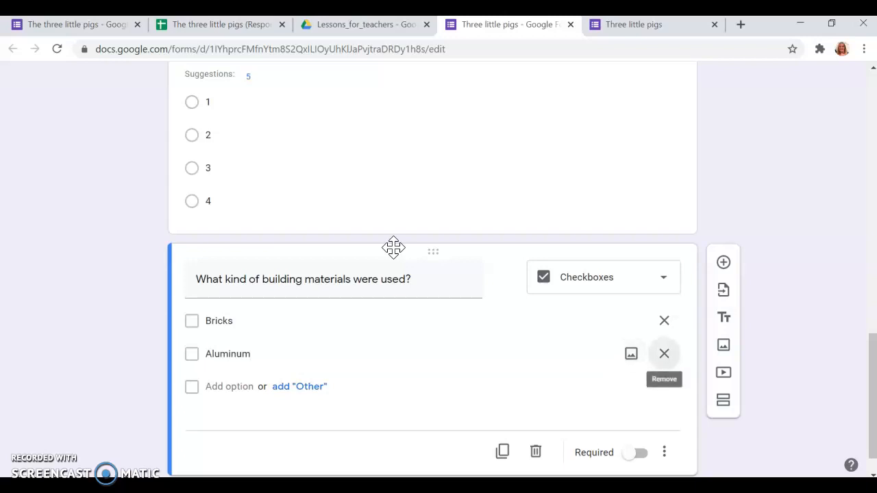
pyautogui.click(232, 388)
pyautogui.write('Straw')
pyautogui.click(248, 418)
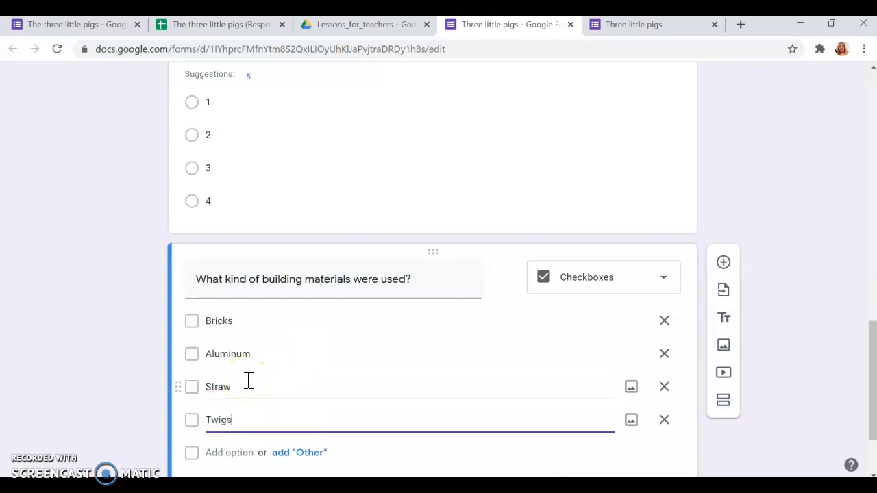
pyautogui.scroll(-1, 439, 302)
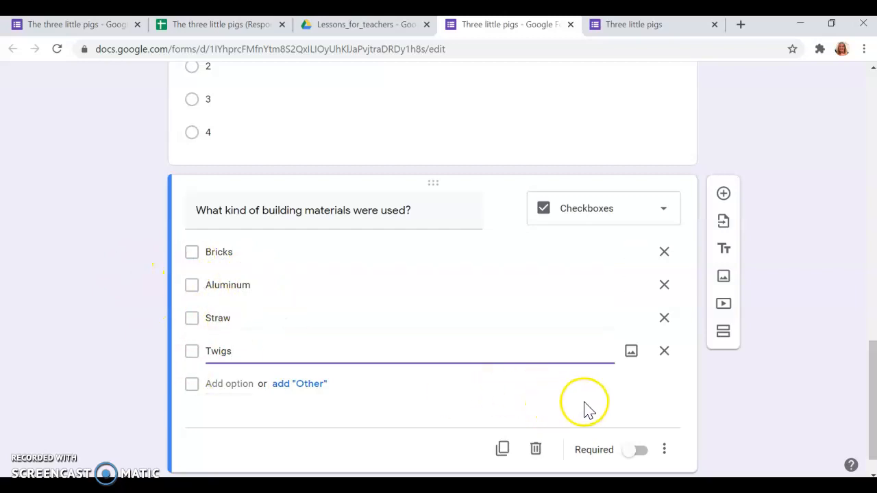
pyautogui.scroll(-1, 777, 394)
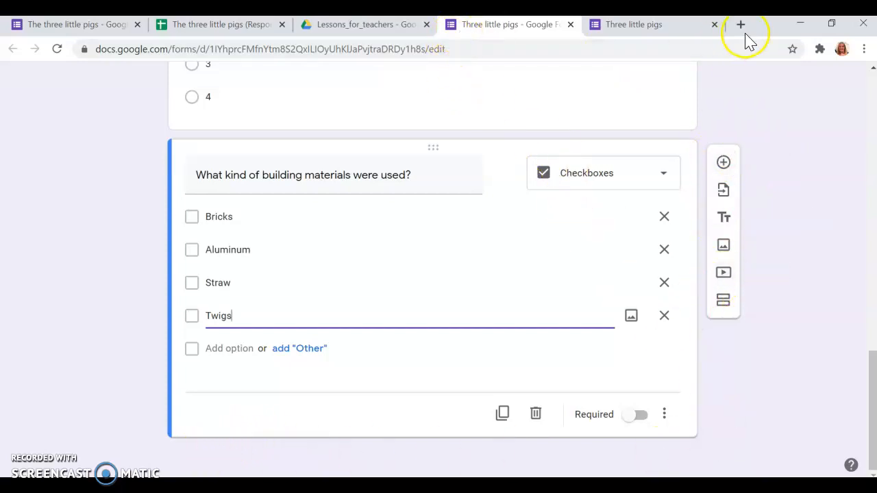
# - Detach the form editor into its own browser window and maximize that window
pyautogui.moveTo(521, 24); pyautogui.dragTo(536, 86)
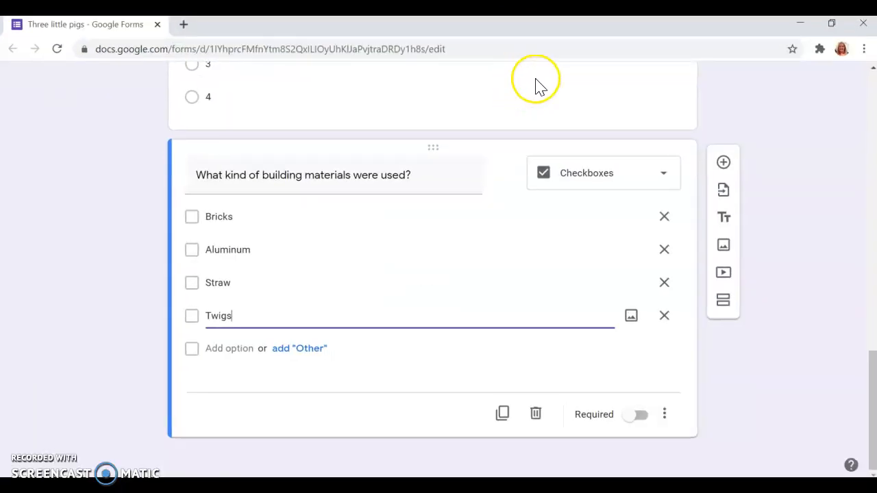
pyautogui.doubleClick(287, 38)
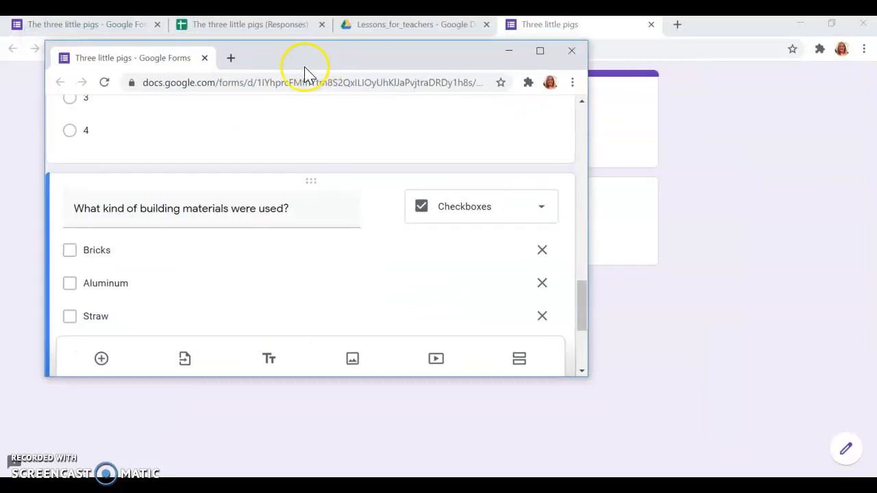
pyautogui.scroll(-5, 137, 339)
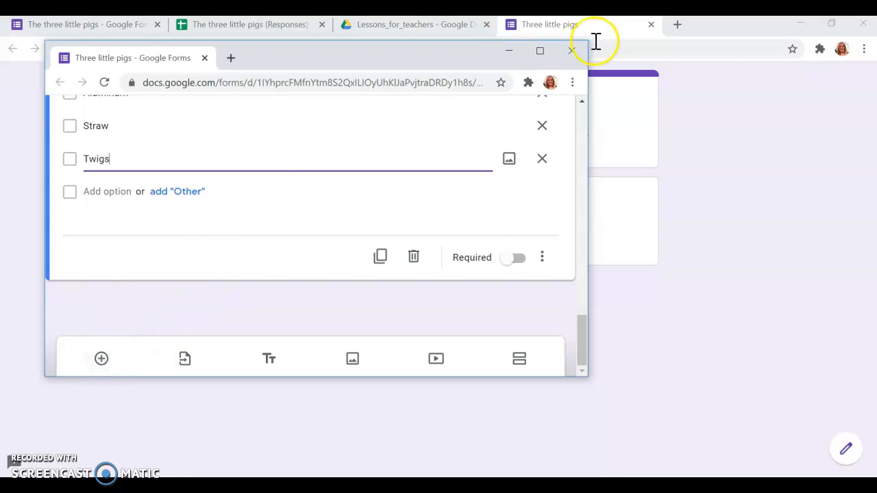
pyautogui.click(538, 51)
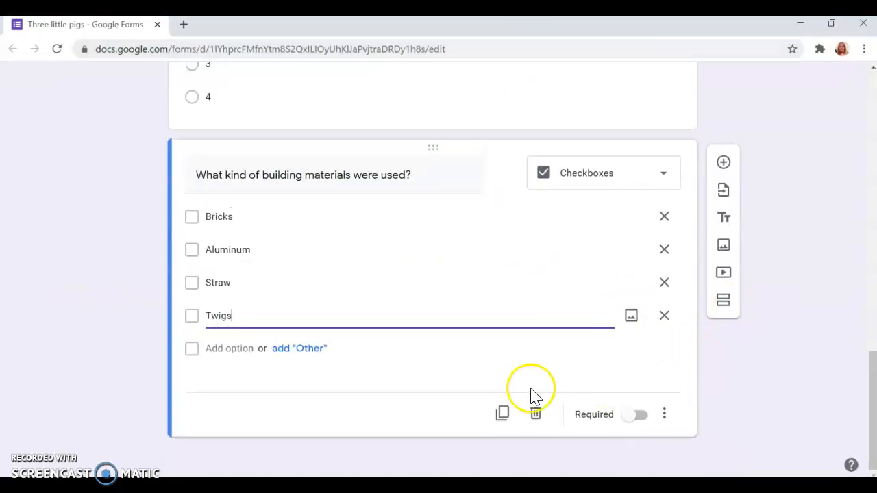
# - Add a Paragraph question titled "Summarize what you read:" after the building materials question
pyautogui.click(723, 167)
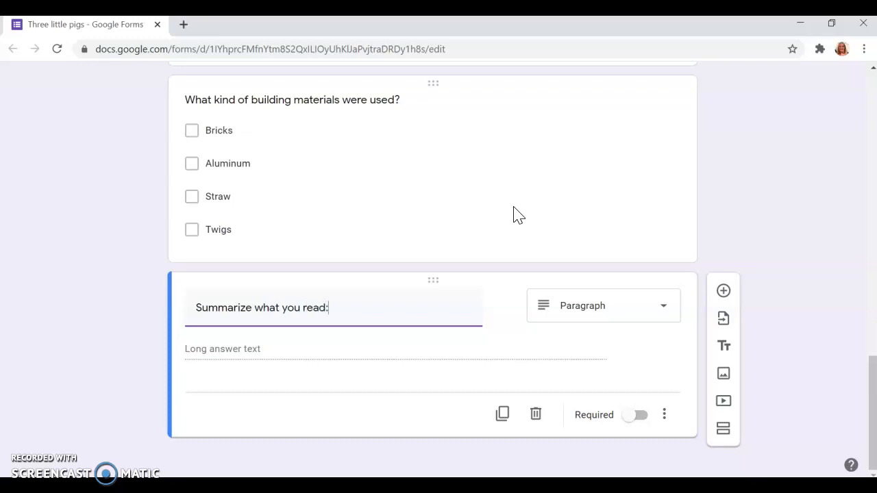
pyautogui.click(622, 319)
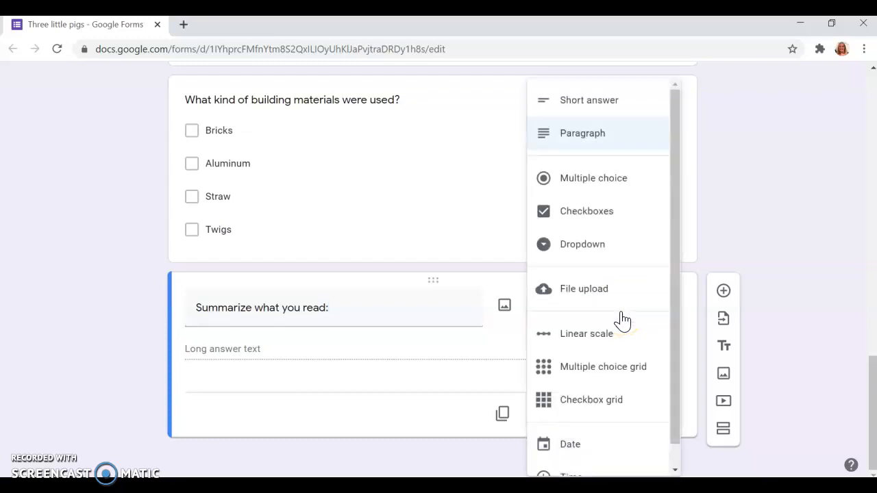
pyautogui.click(584, 142)
pyautogui.click(353, 311)
pyautogui.click(354, 312)
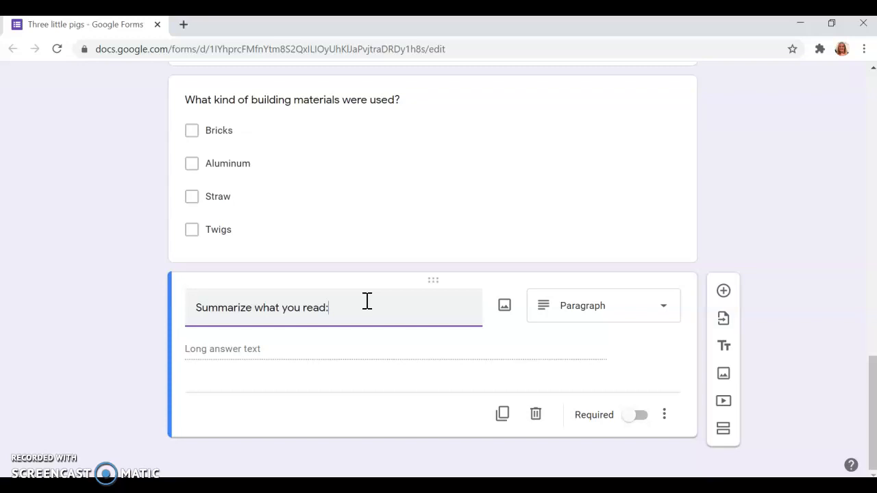
# - Turn the form into a quiz, with grades released later after manual review and missed questions, correct answers and point values shown to respondents
pyautogui.scroll(6, 818, 172)
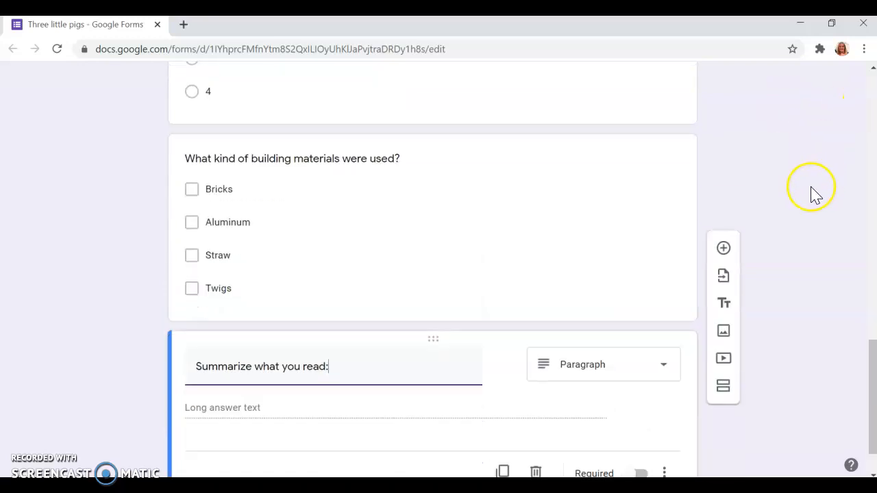
pyautogui.scroll(10, 794, 198)
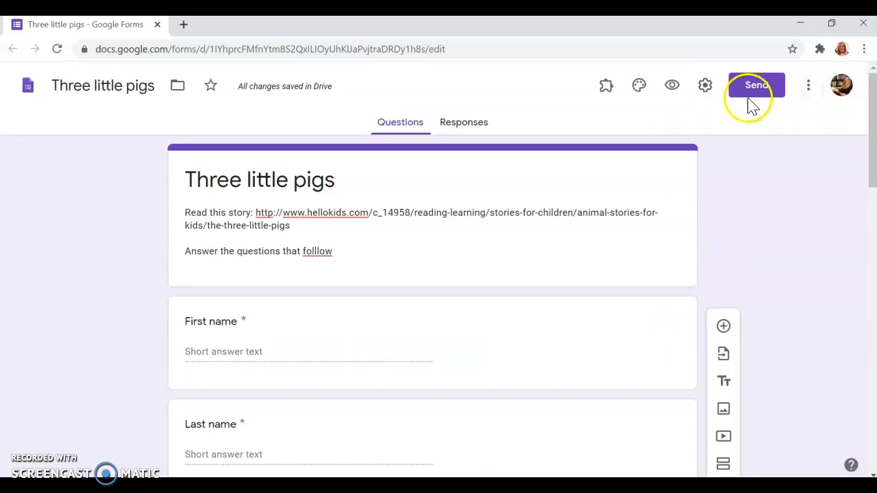
pyautogui.click(706, 88)
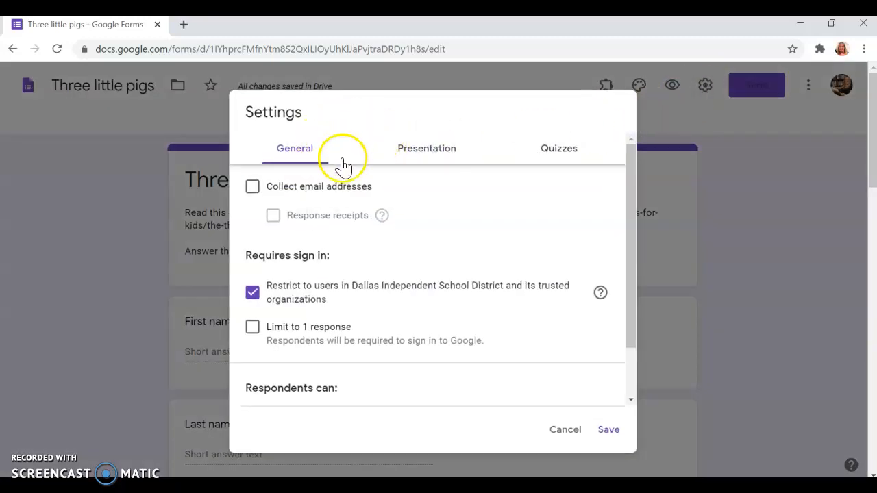
pyautogui.click(563, 157)
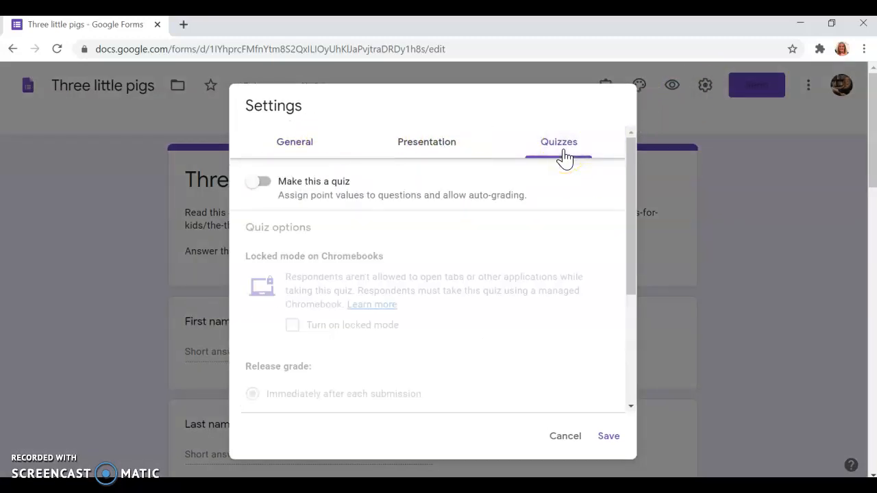
pyautogui.click(259, 183)
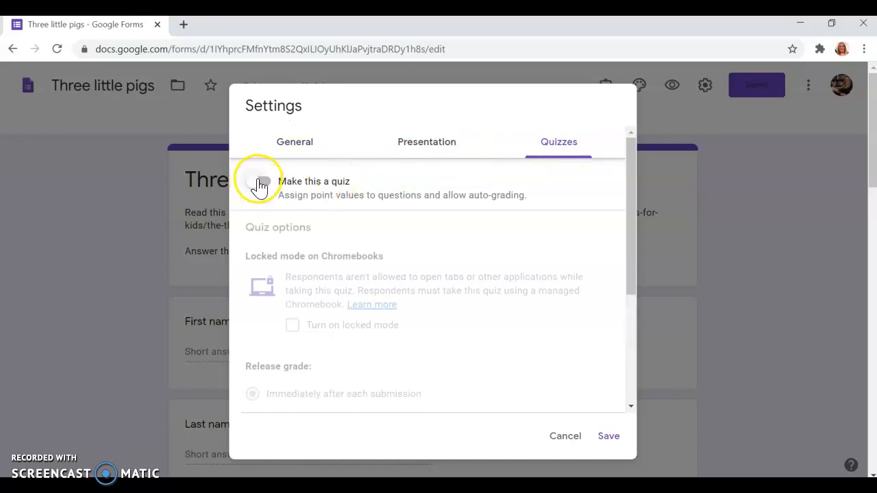
pyautogui.scroll(-3, 385, 249)
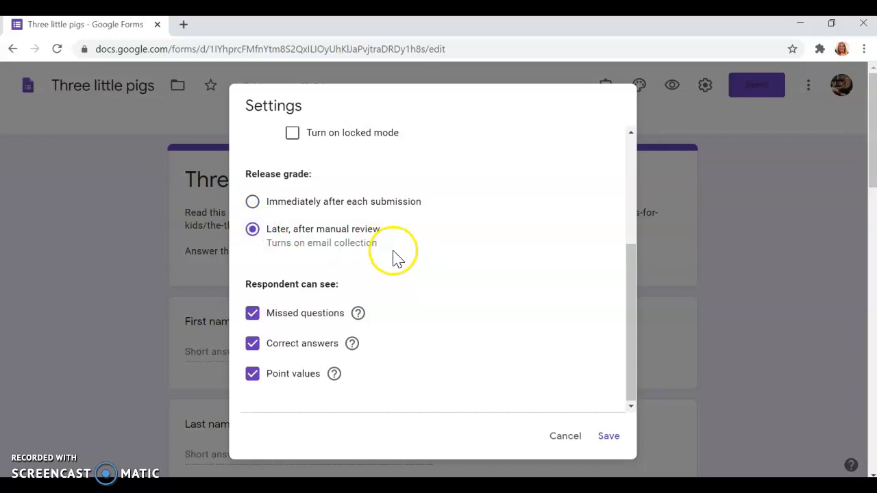
pyautogui.scroll(-2, 391, 254)
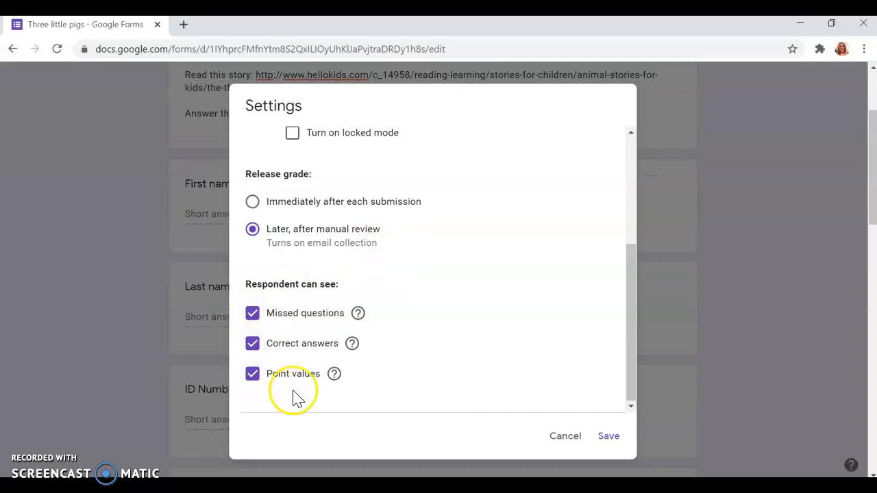
pyautogui.scroll(3, 511, 217)
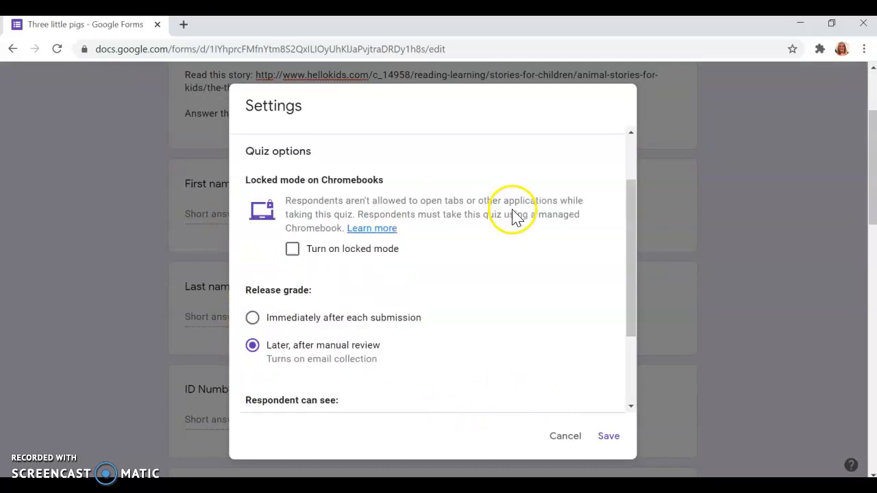
pyautogui.scroll(-3, 520, 233)
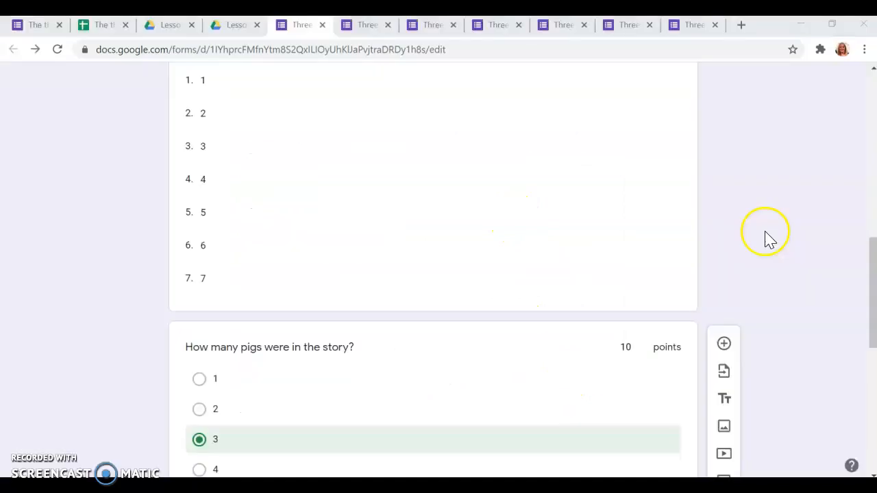
# - Assign 10 points to the question "How many pigs were in the story?" and mark 3 as its correct answer
pyautogui.scroll(10, 765, 239)
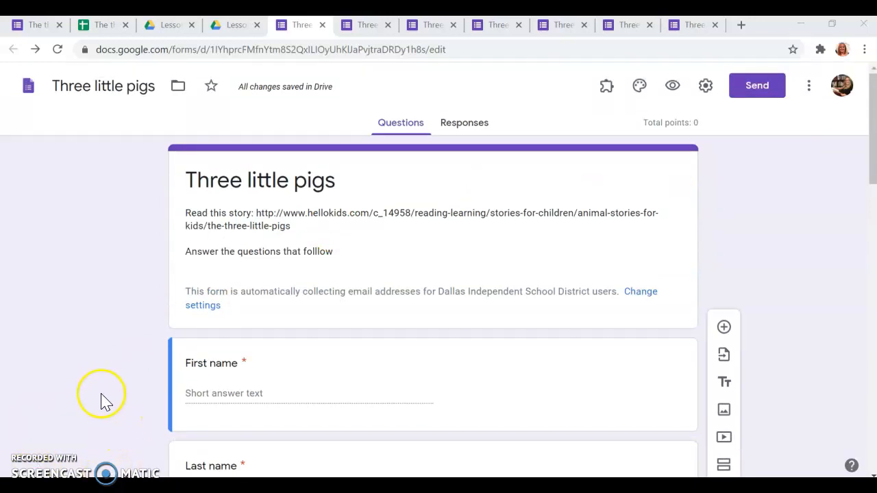
pyautogui.scroll(-4, 119, 403)
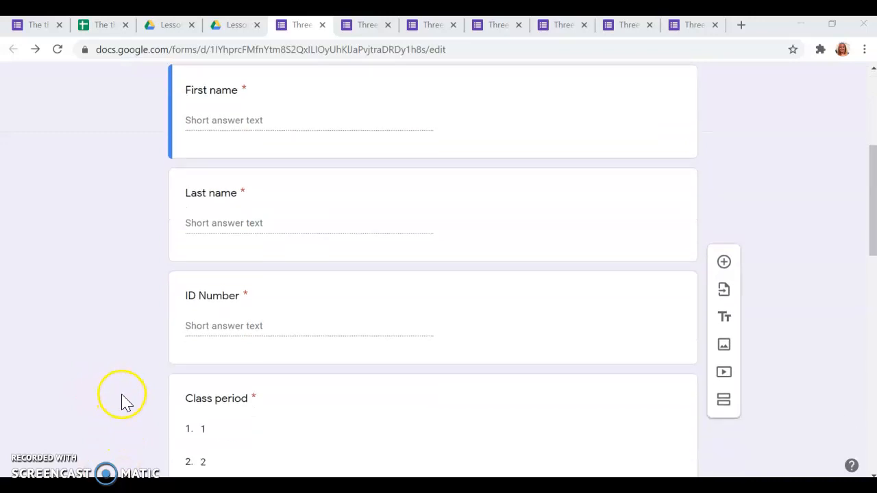
pyautogui.scroll(-8, 121, 396)
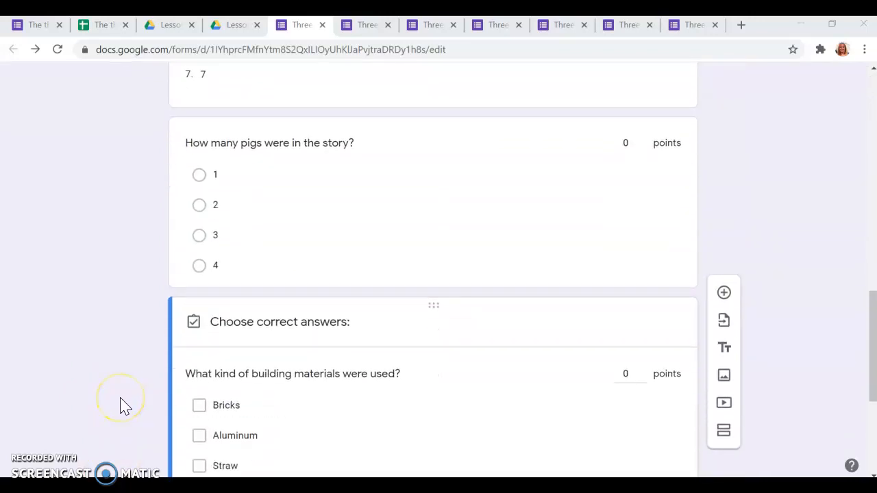
pyautogui.scroll(-2, 120, 406)
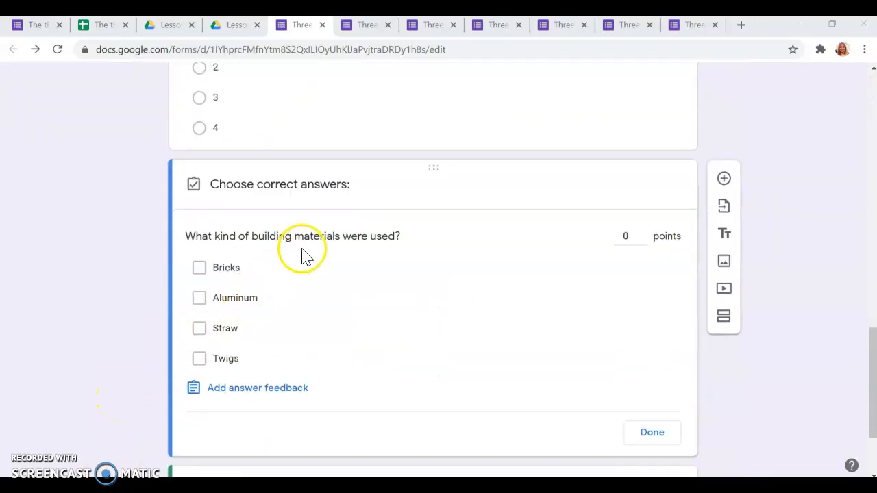
pyautogui.scroll(2, 306, 255)
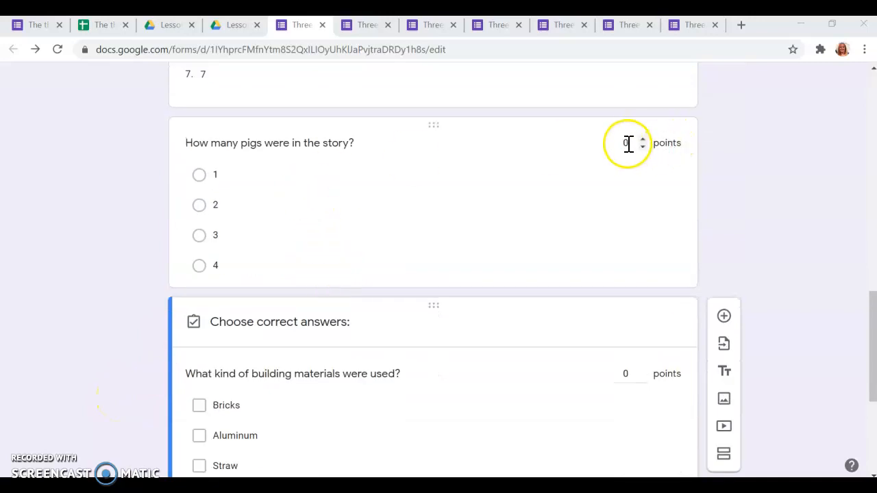
pyautogui.click(628, 143)
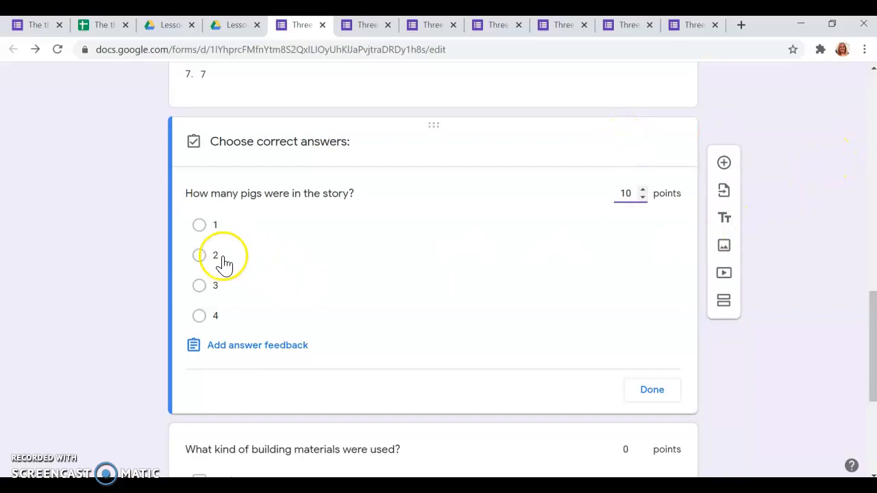
pyautogui.scroll(-4, 342, 273)
pyautogui.scroll(3, 342, 273)
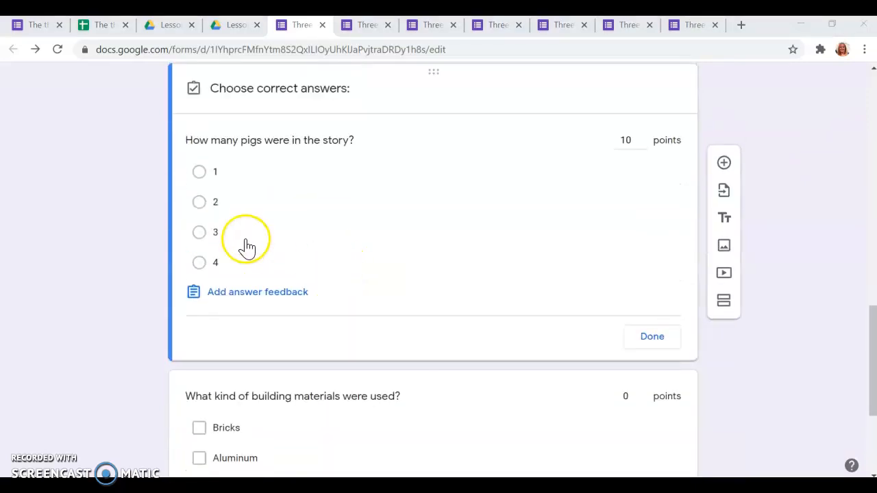
pyautogui.click(199, 233)
# - Assign 10 points to the building materials question and mark Bricks, Straw and Twigs as correct answers
pyautogui.scroll(-3, 327, 283)
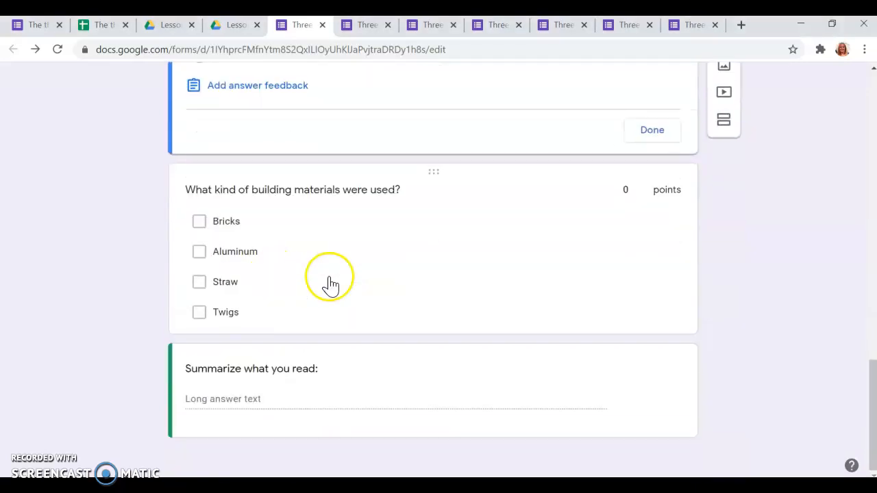
pyautogui.click(622, 187)
pyautogui.write('10')
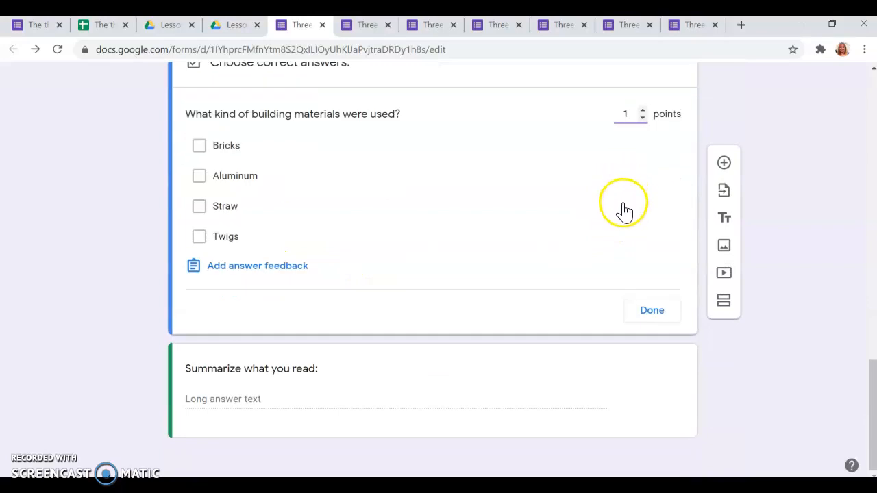
pyautogui.click(197, 146)
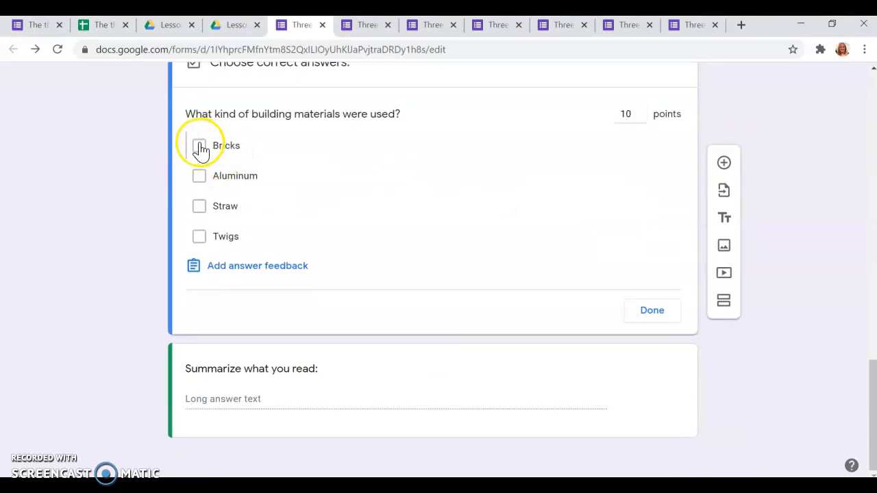
pyautogui.click(199, 209)
pyautogui.click(198, 238)
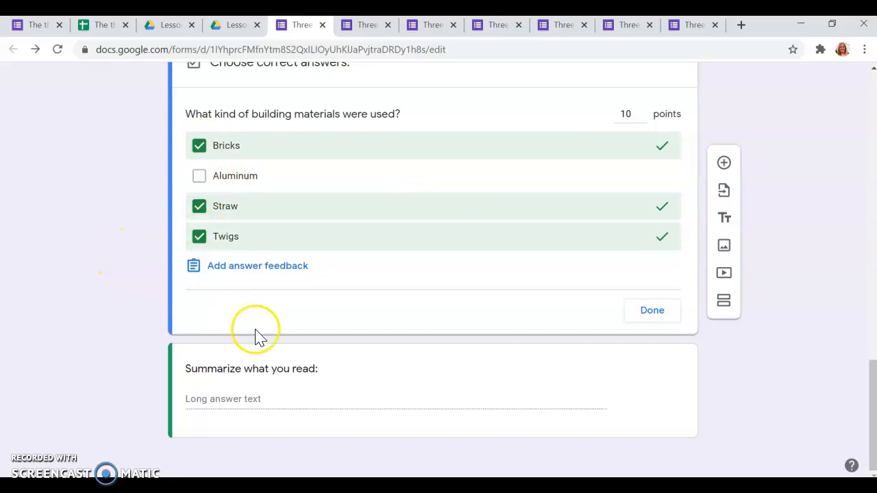
# - Assign 80 points to the "Summarize what you read:" question and check the quiz's total points
pyautogui.click(267, 404)
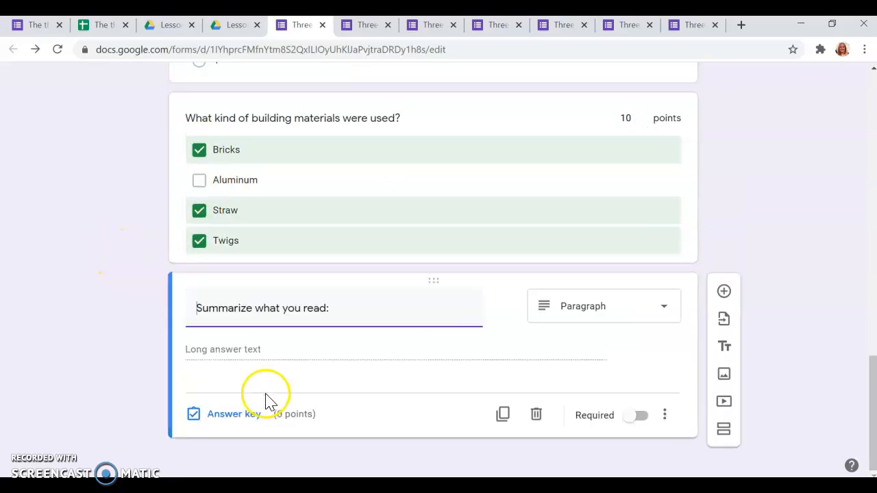
pyautogui.click(224, 415)
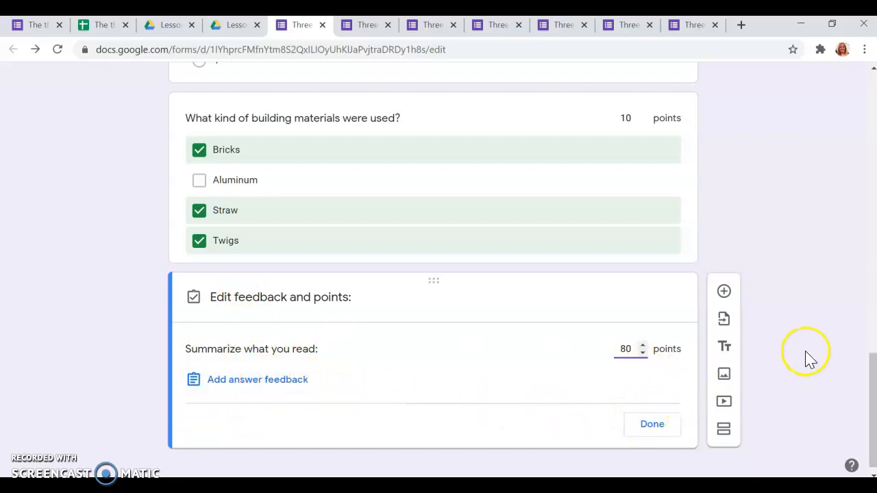
pyautogui.scroll(20, 805, 360)
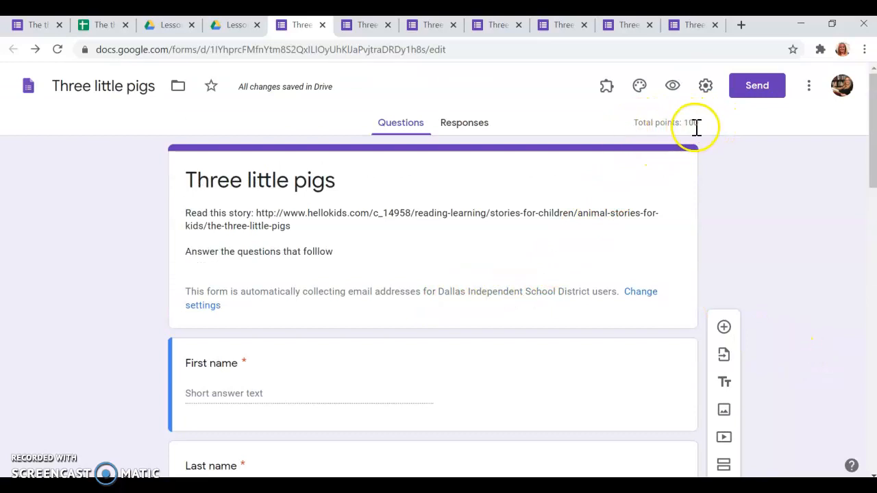
# - Set the form to be sent as a link with a shortened URL
pyautogui.click(755, 89)
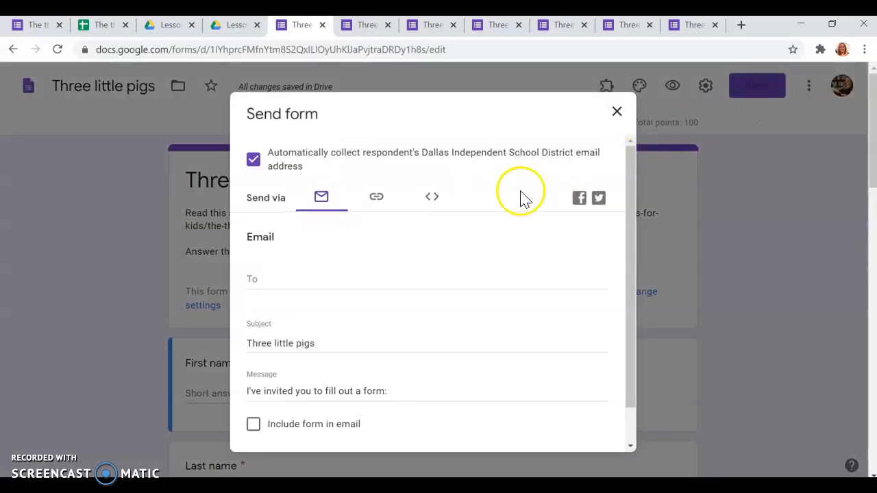
pyautogui.click(383, 200)
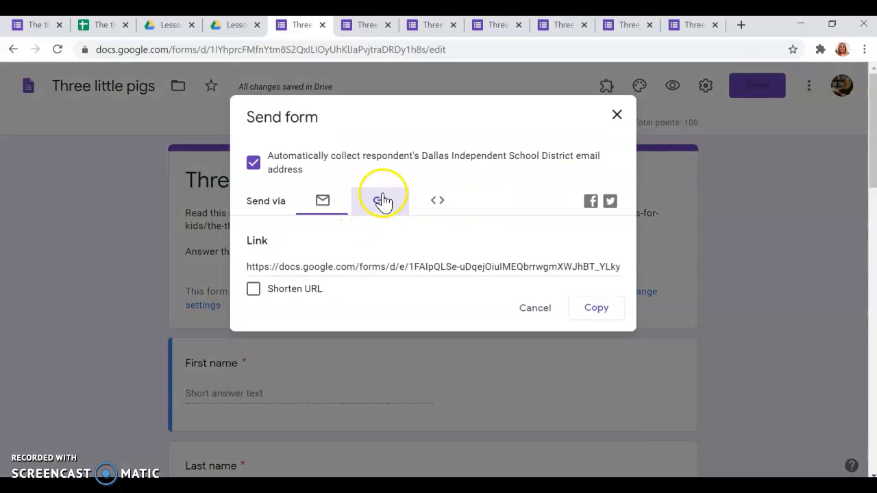
pyautogui.click(253, 290)
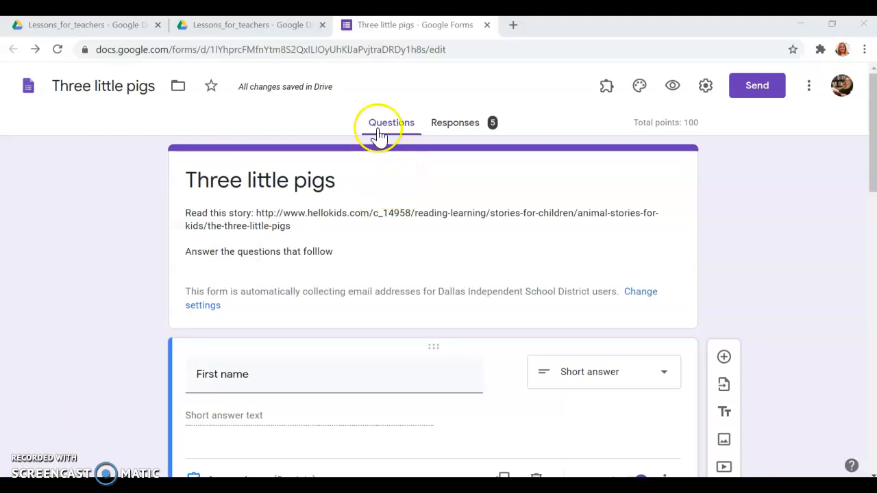
# - Examine the summary of the quiz responses, from the insights and scores through the charts to the written story summaries
pyautogui.click(463, 132)
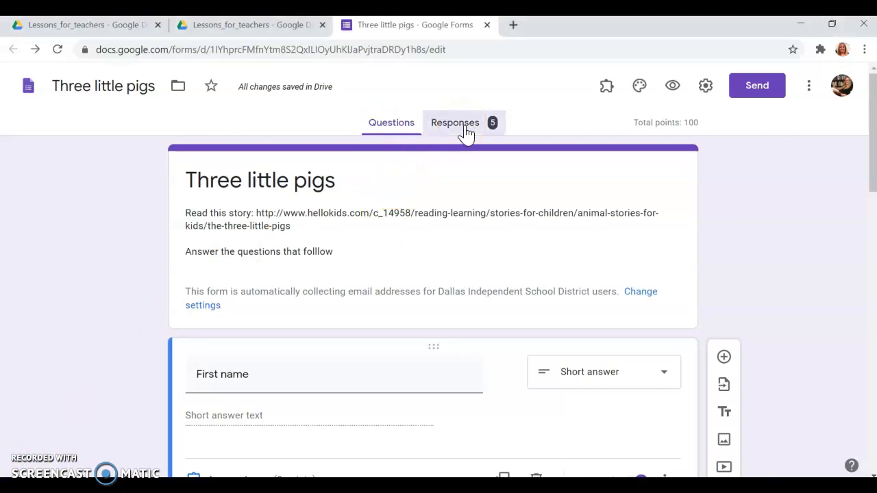
pyautogui.click(401, 130)
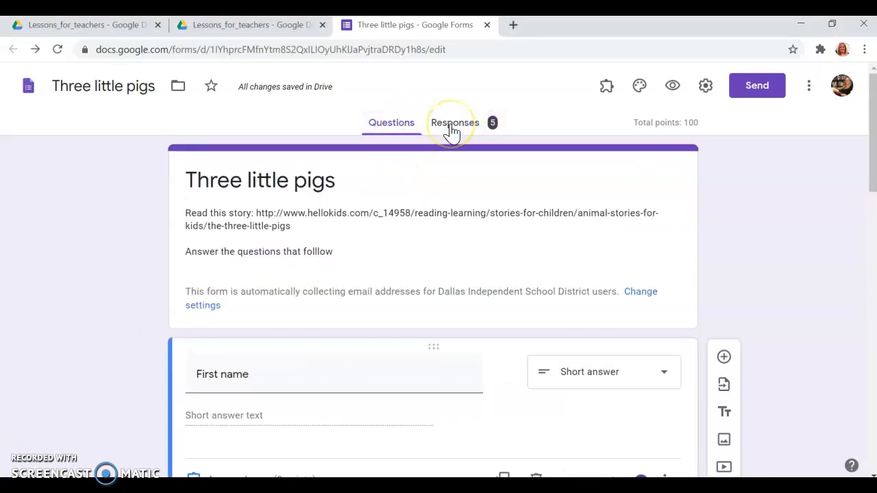
pyautogui.click(452, 132)
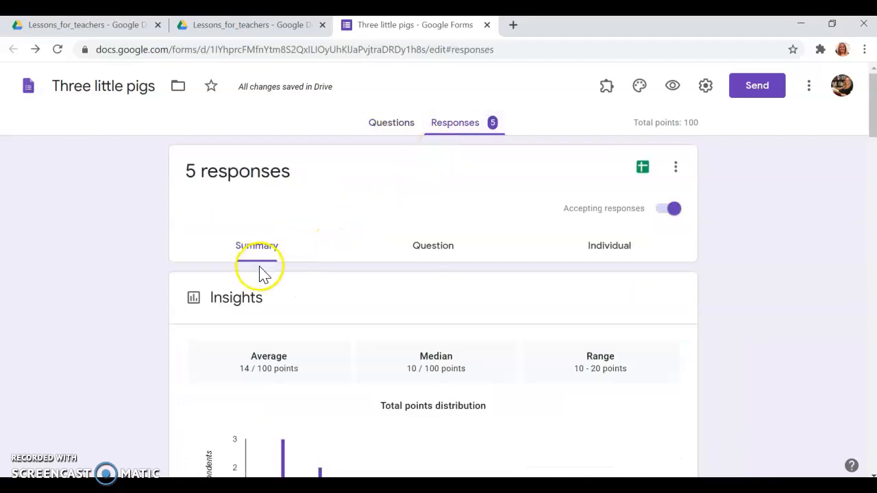
pyautogui.scroll(-1, 263, 278)
pyautogui.scroll(-2, 265, 278)
pyautogui.scroll(-4, 266, 278)
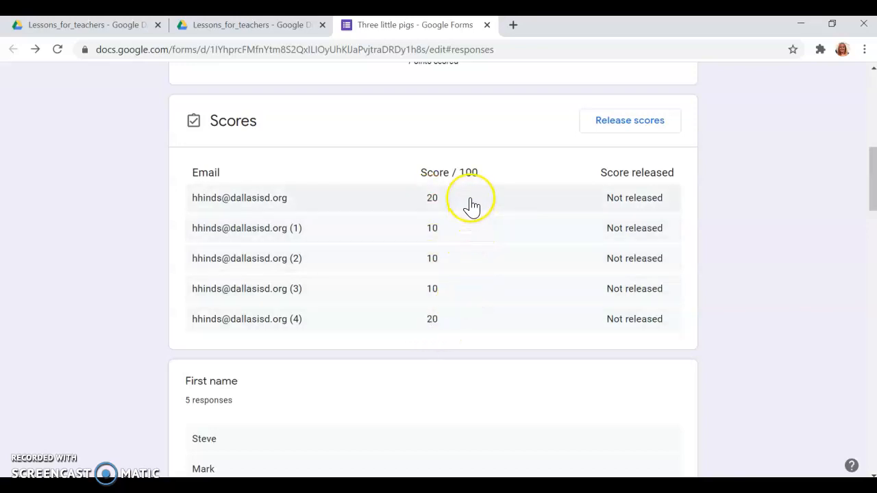
pyautogui.scroll(-3, 471, 206)
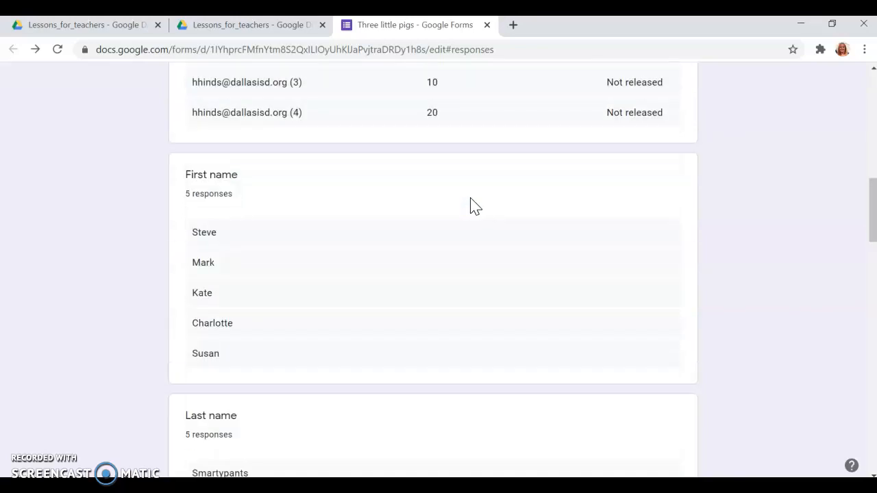
pyautogui.scroll(-11, 471, 206)
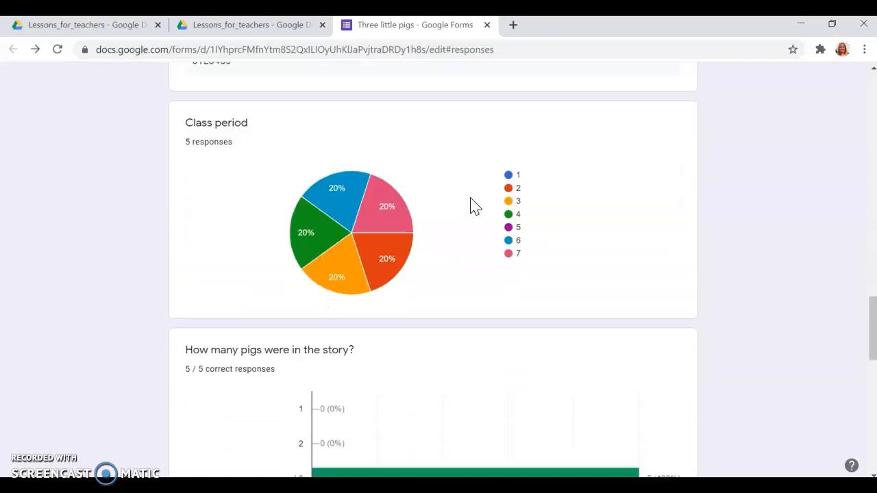
pyautogui.scroll(-10, 475, 206)
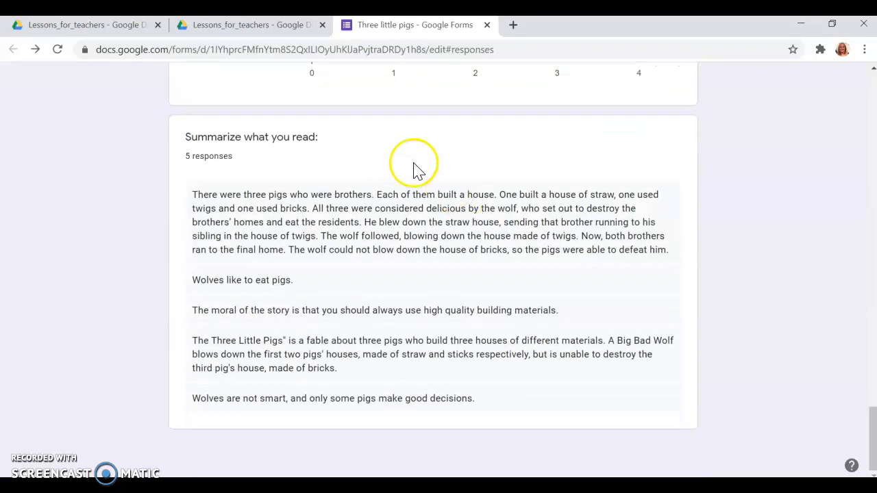
pyautogui.scroll(20, 414, 164)
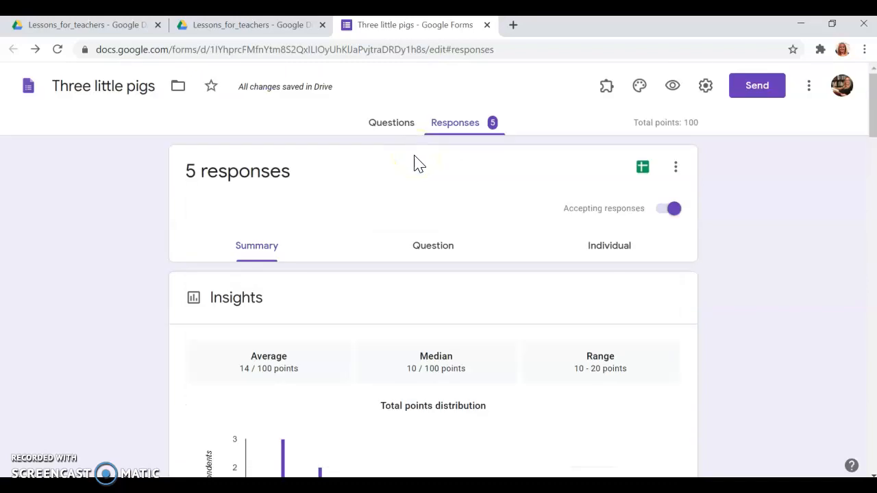
# - Examine the responses question by question, from First name through to the written answers for "Summarize what you read:"
pyautogui.click(430, 259)
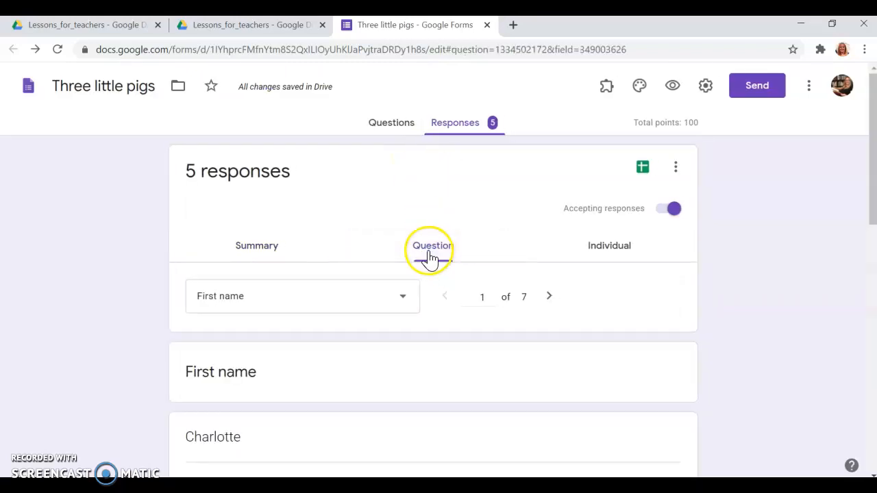
pyautogui.click(547, 301)
pyautogui.click(548, 303)
pyautogui.click(553, 303)
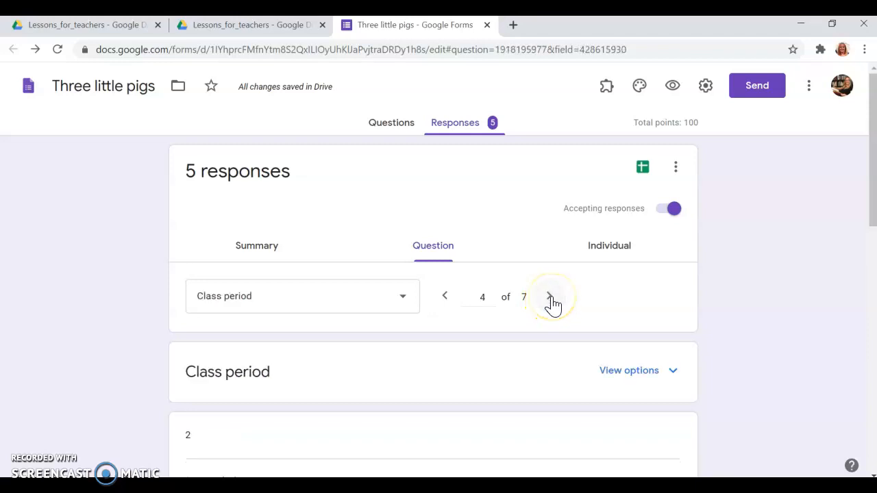
pyautogui.click(551, 302)
pyautogui.click(551, 302)
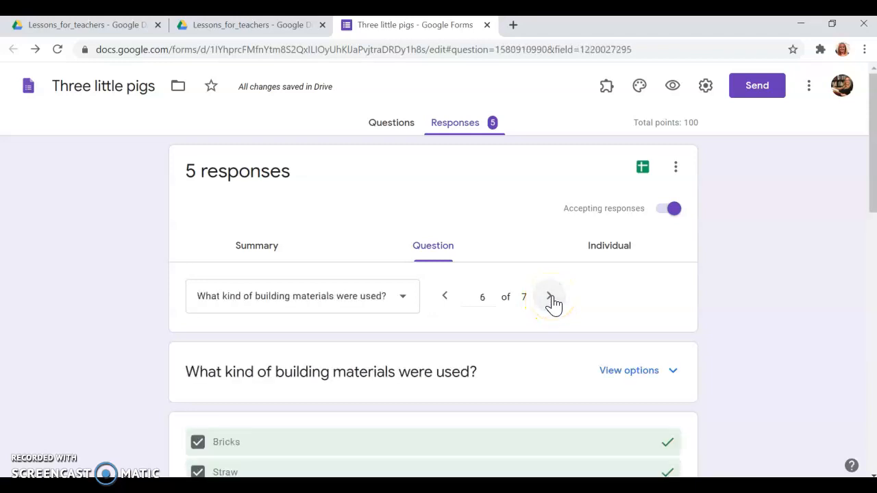
pyautogui.click(551, 302)
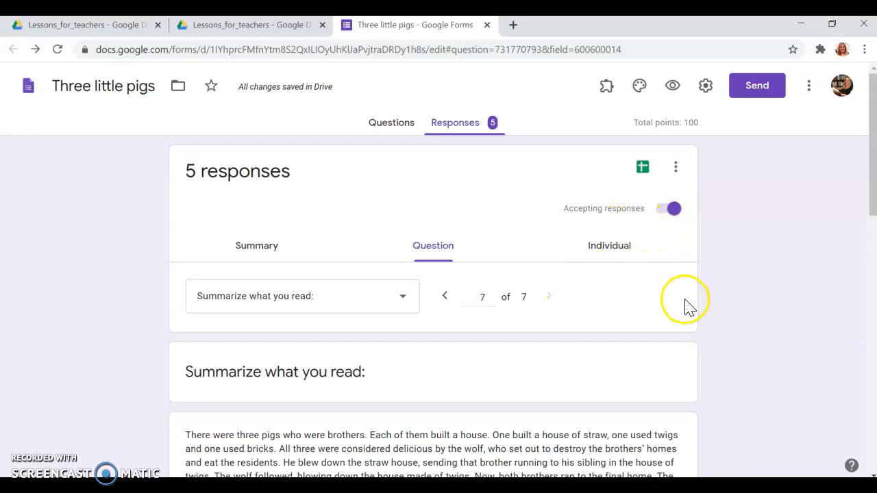
pyautogui.scroll(-4, 705, 305)
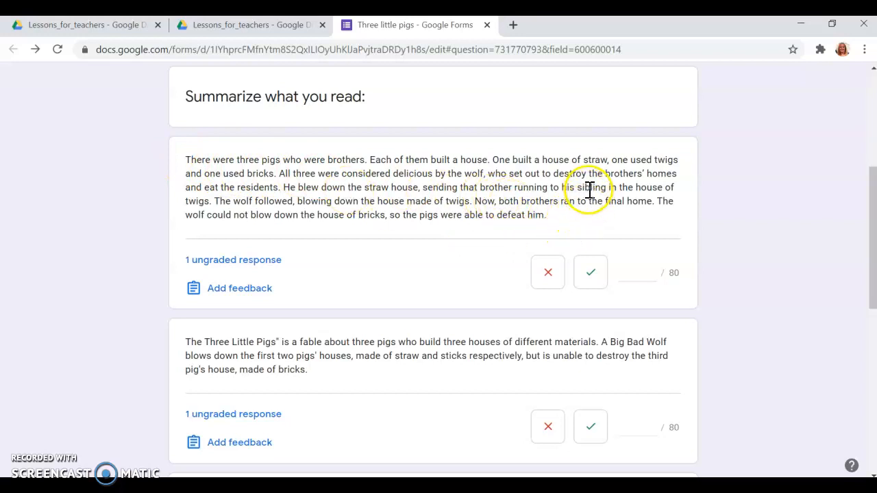
pyautogui.scroll(-5, 587, 196)
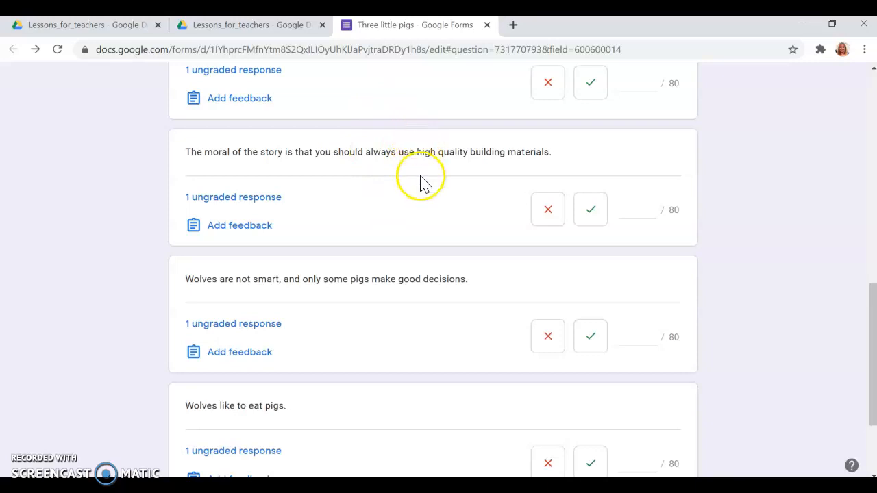
pyautogui.scroll(10, 445, 192)
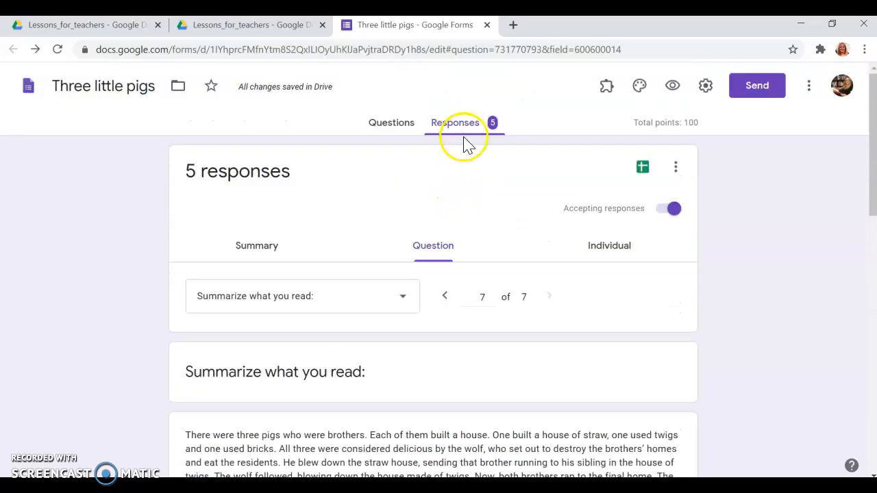
# - Review the first individual response and award 80 points to its "Summarize what you read:" answer
pyautogui.click(587, 260)
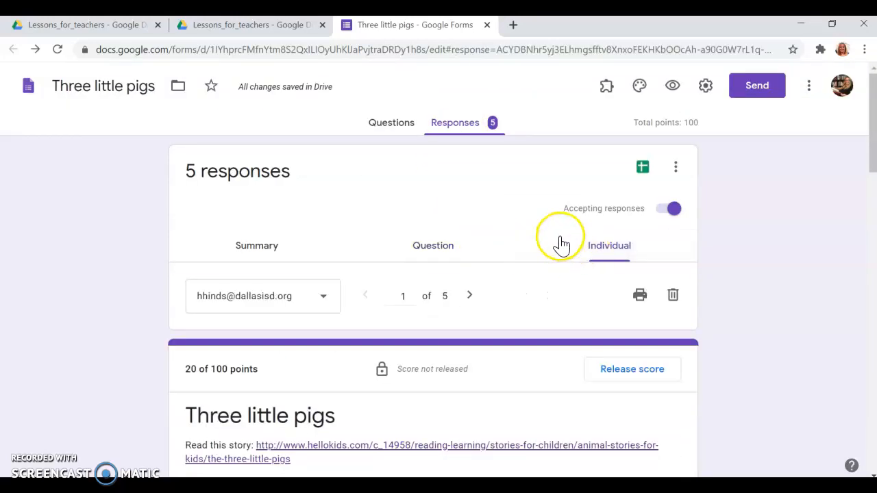
pyautogui.scroll(-1, 560, 294)
pyautogui.scroll(-6, 560, 295)
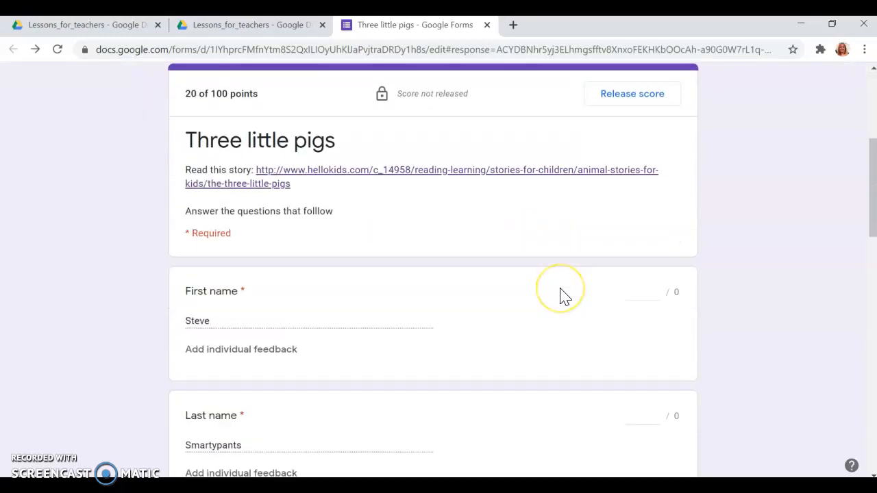
pyautogui.scroll(-2, 560, 296)
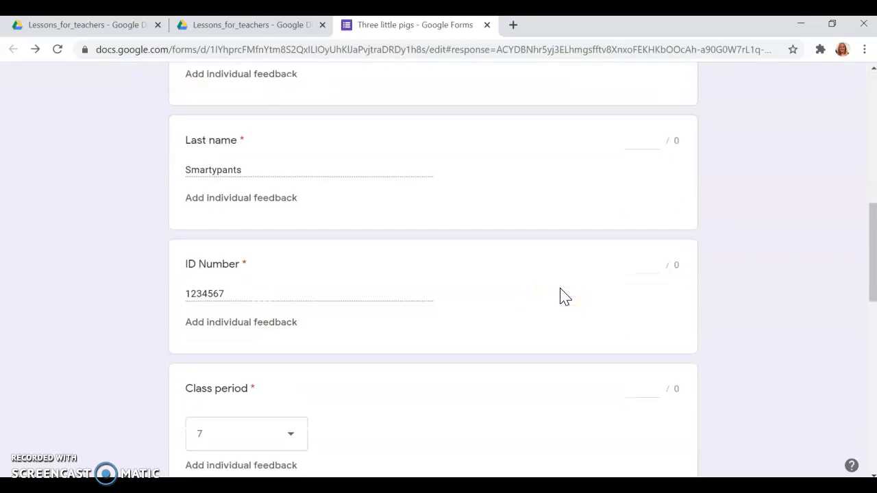
pyautogui.scroll(-5, 560, 295)
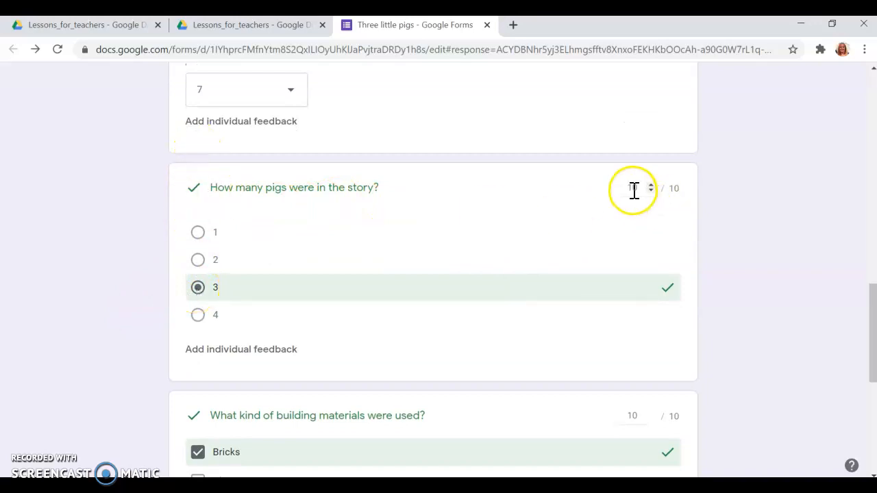
pyautogui.scroll(-3, 251, 298)
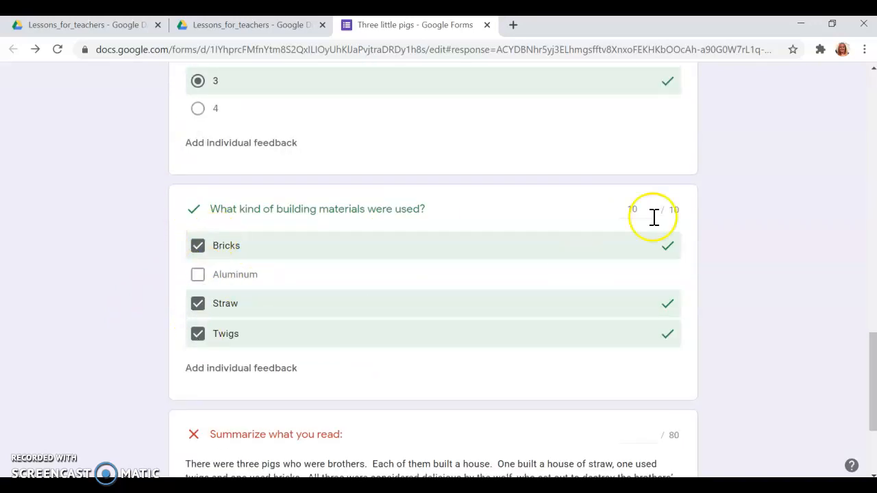
pyautogui.scroll(-2, 578, 258)
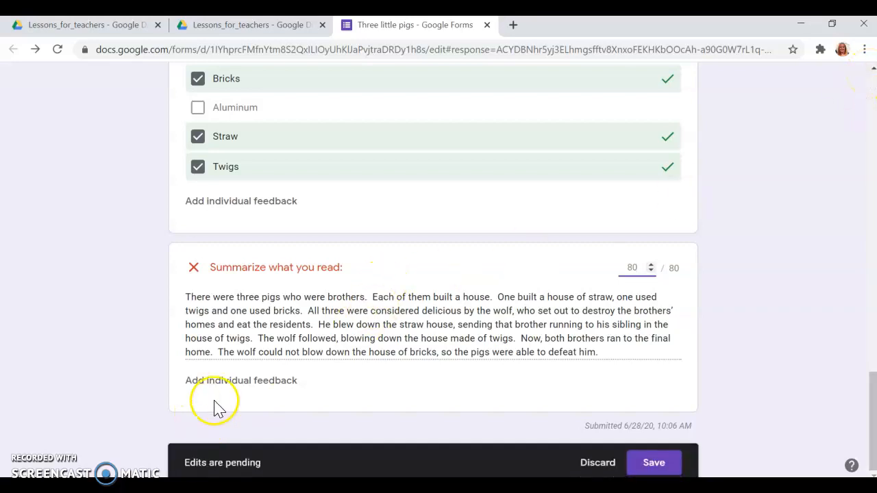
# - Add individual feedback beginning with "Great" to the first response's summary answer and save the edits
pyautogui.click(226, 387)
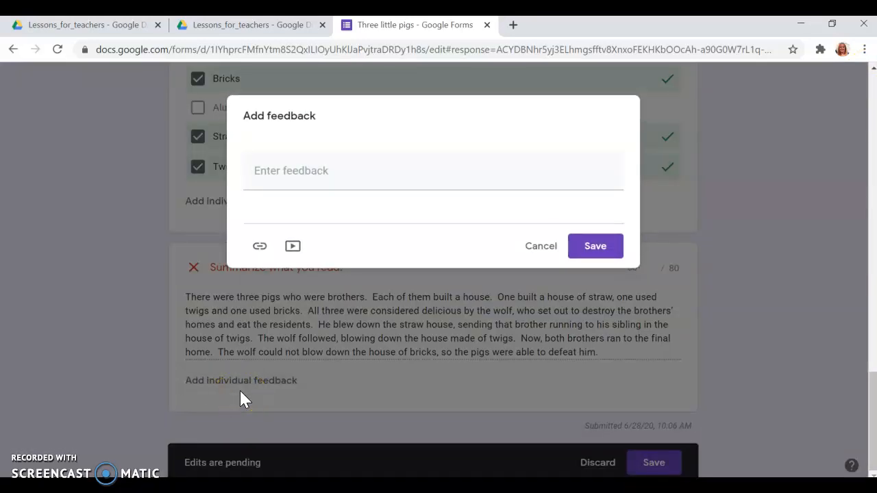
pyautogui.click(281, 169)
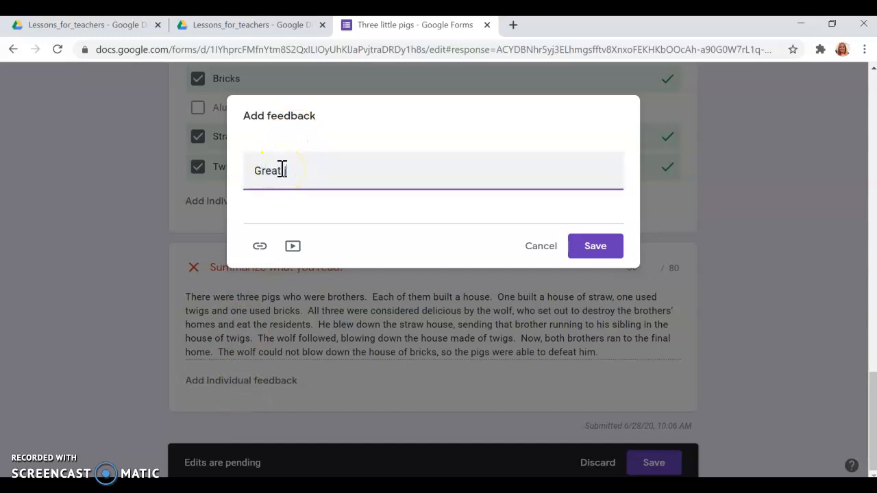
pyautogui.click(595, 246)
pyautogui.scroll(-1, 651, 403)
pyautogui.click(653, 463)
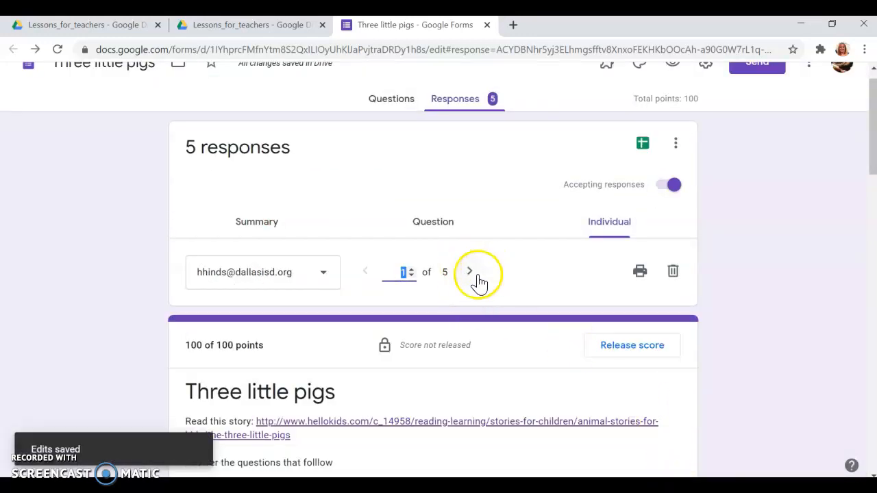
# - Award 50 points to the "Summarize what you read:" answer in the second individual response and save the edits
pyautogui.click(468, 274)
pyautogui.scroll(-4, 464, 284)
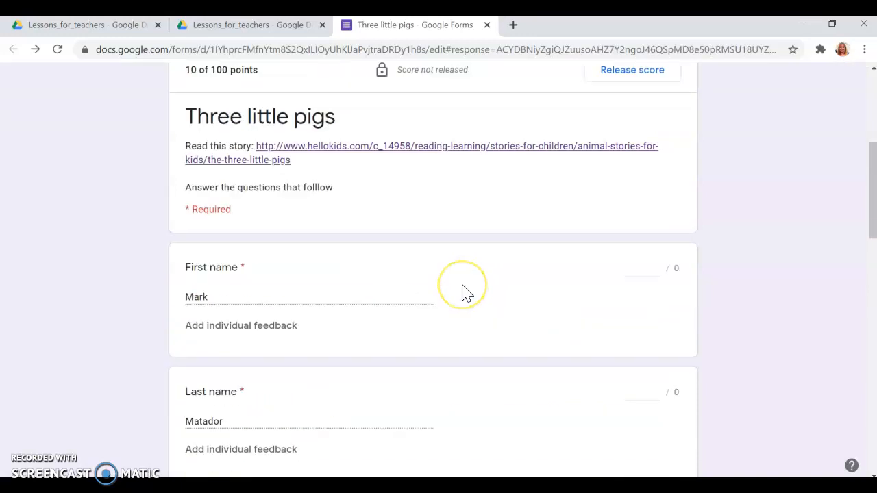
pyautogui.scroll(-15, 463, 291)
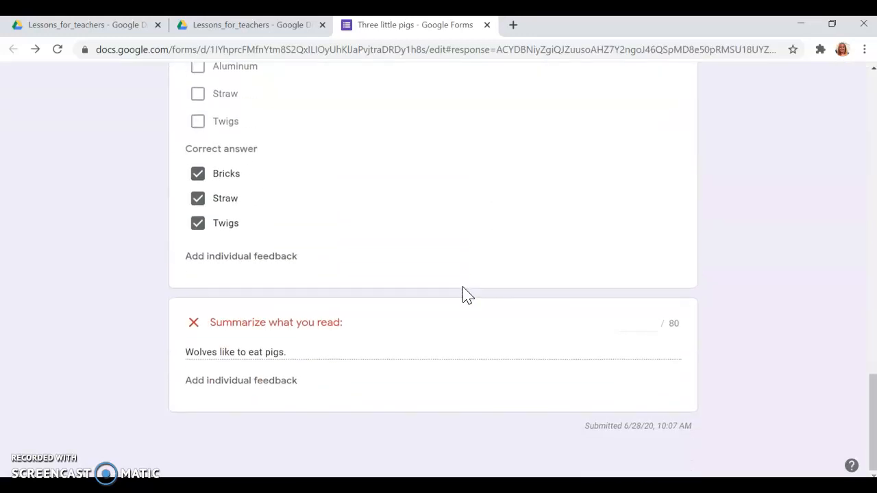
pyautogui.click(638, 323)
pyautogui.write('50')
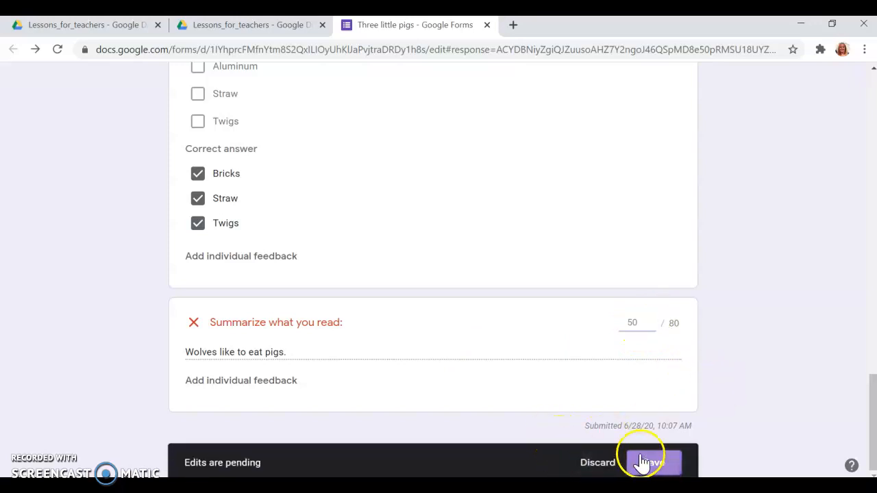
pyautogui.click(642, 463)
# - Search Google for the full text of the story summary written in the fourth individual response
pyautogui.click(468, 273)
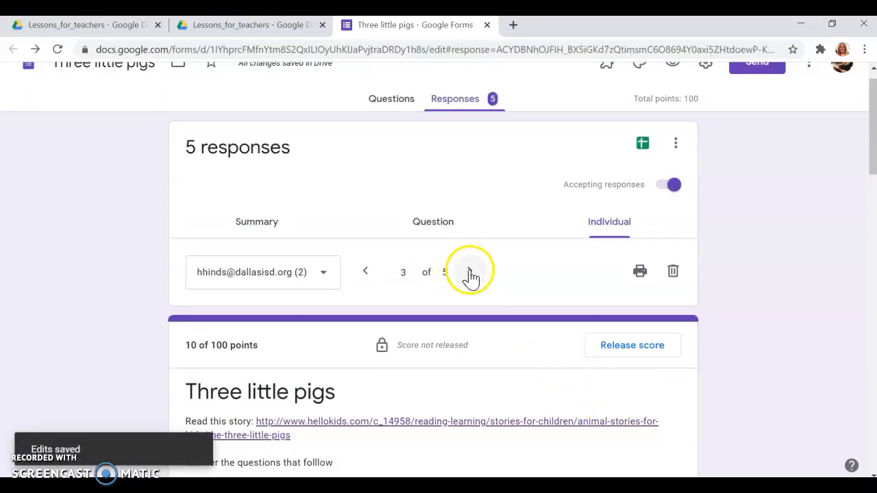
pyautogui.click(469, 272)
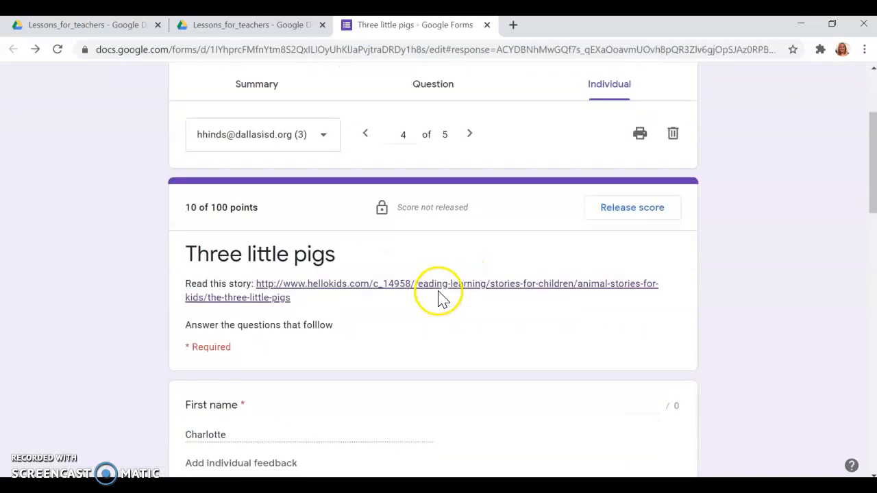
pyautogui.scroll(-5, 442, 298)
pyautogui.scroll(-2, 445, 298)
pyautogui.scroll(-5, 446, 298)
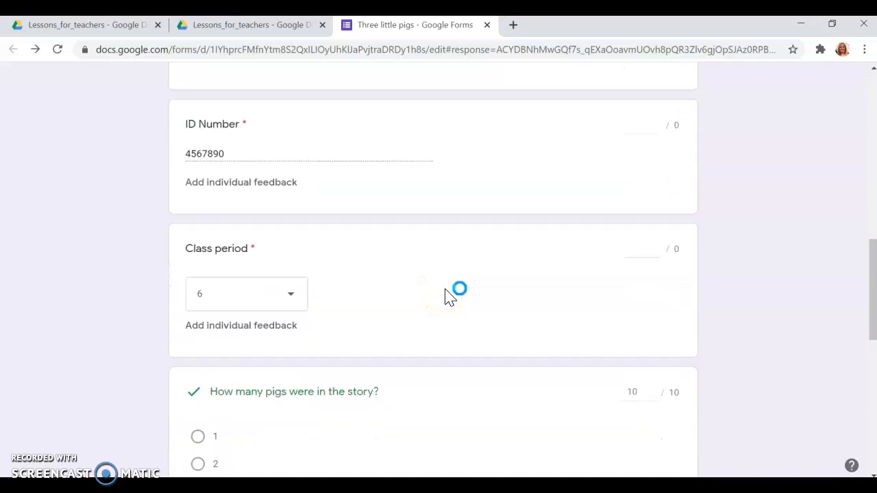
pyautogui.scroll(-4, 445, 300)
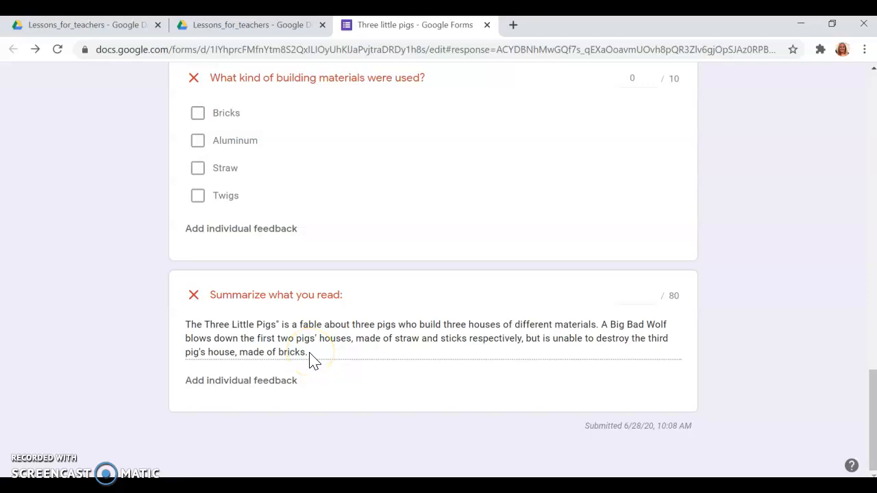
pyautogui.moveTo(309, 355); pyautogui.dragTo(182, 336)
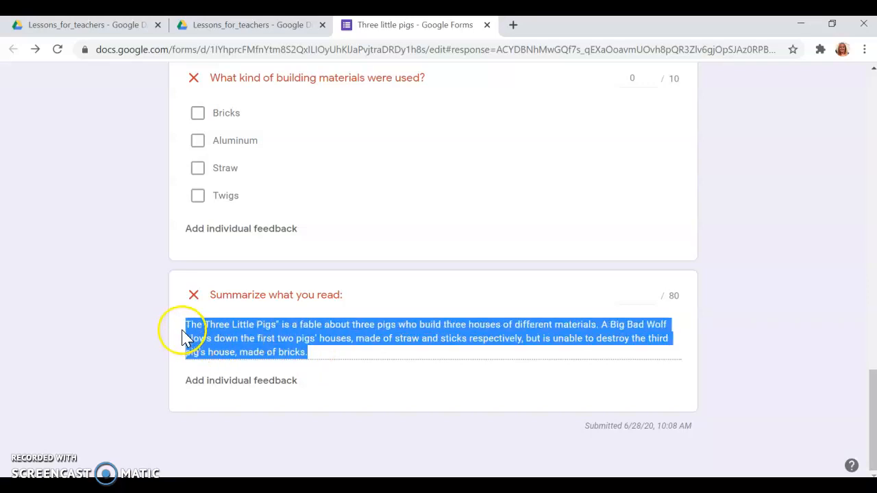
pyautogui.rightClick(236, 333)
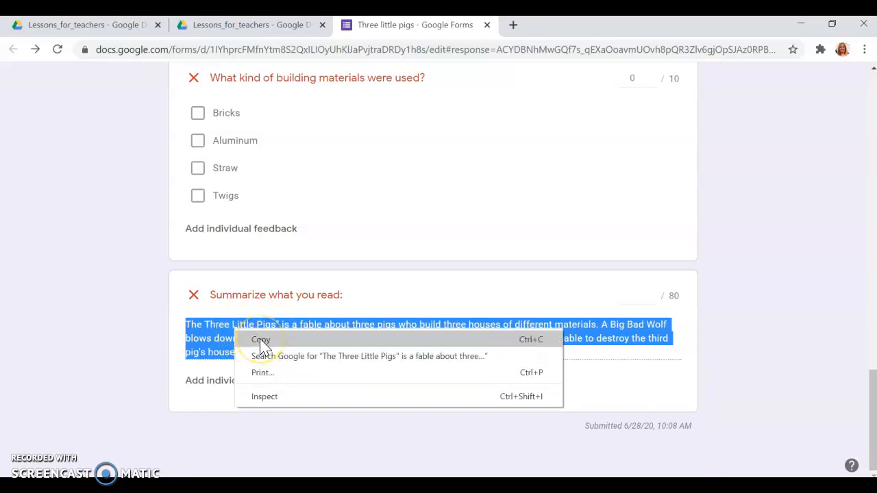
pyautogui.click(272, 356)
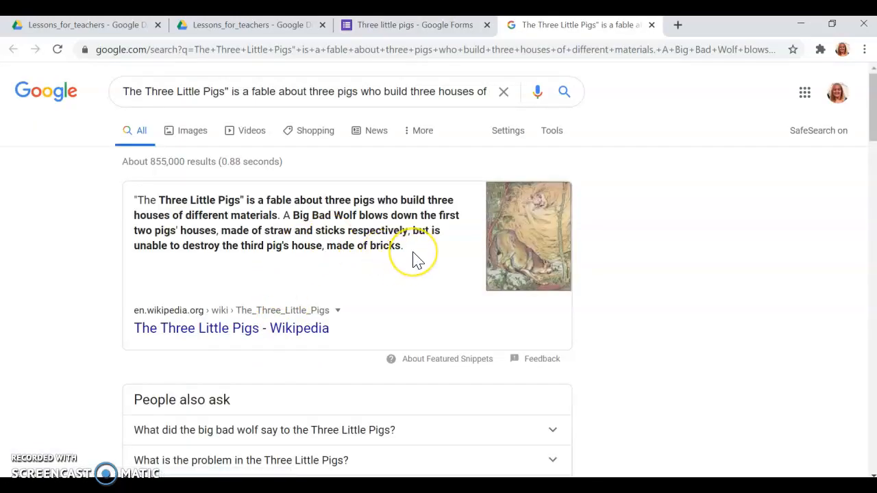
# - Compare the Wikipedia snippet in the search results with the summary in the fourth response, ending back at the form
pyautogui.moveTo(418, 259); pyautogui.dragTo(157, 180)
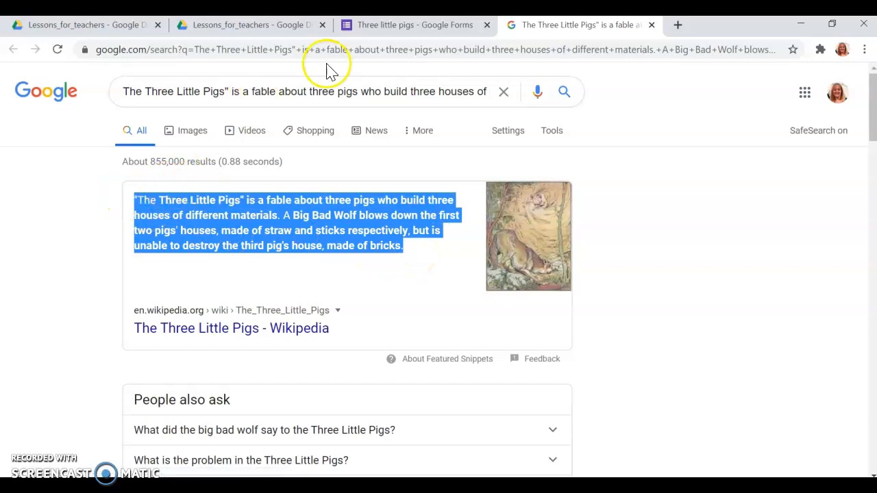
pyautogui.click(391, 26)
pyautogui.click(215, 336)
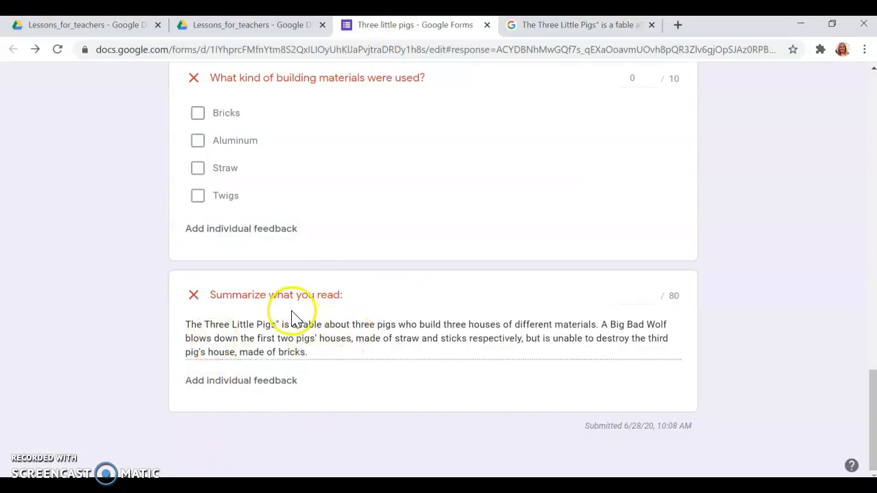
pyautogui.click(325, 348)
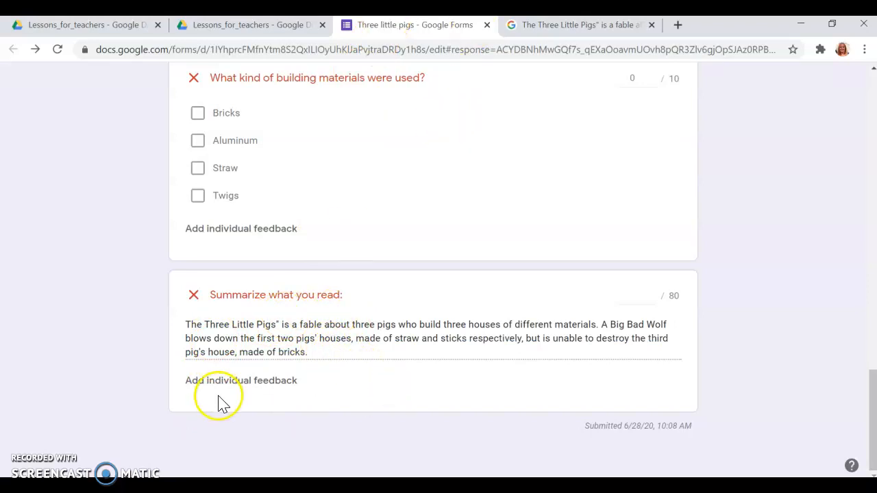
pyautogui.click(589, 26)
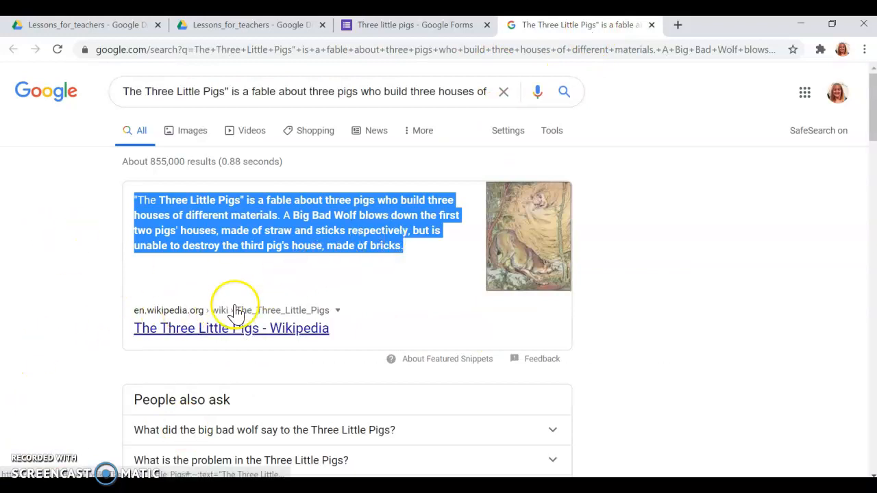
pyautogui.click(407, 27)
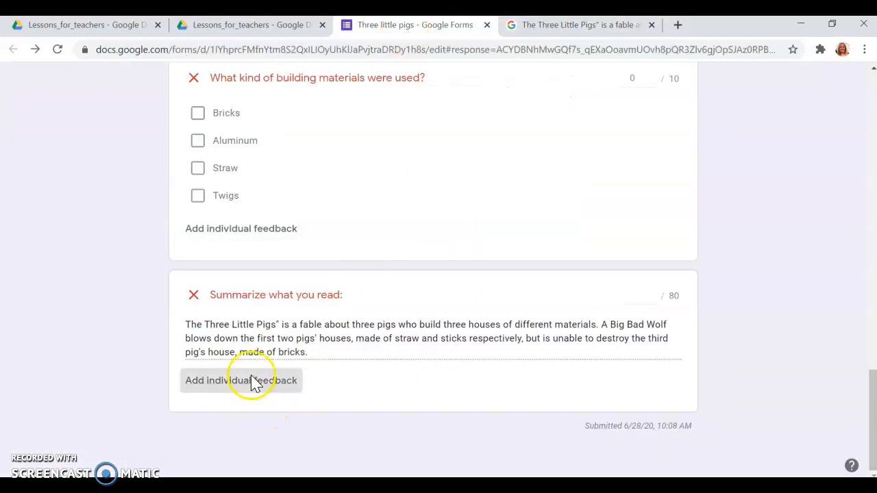
# - Add the individual feedback "Copied:" to the fourth response's summary, give it 0 points and save the edits
pyautogui.click(255, 380)
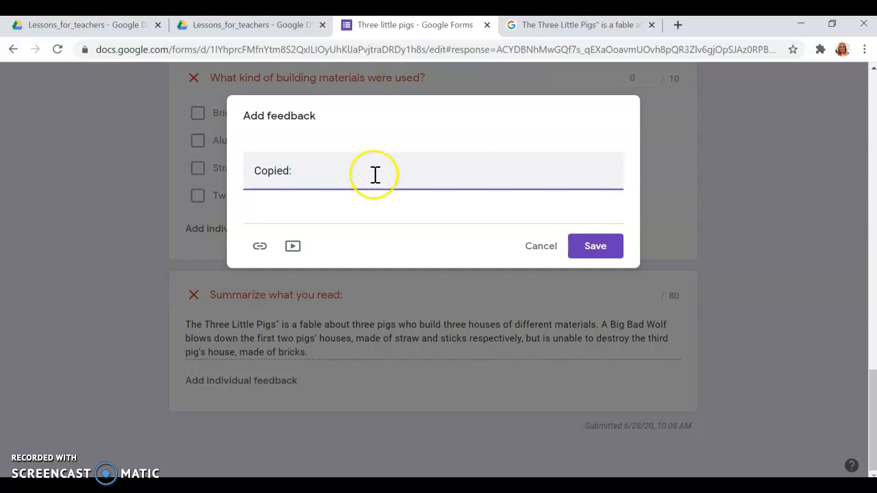
pyautogui.click(595, 246)
pyautogui.click(640, 295)
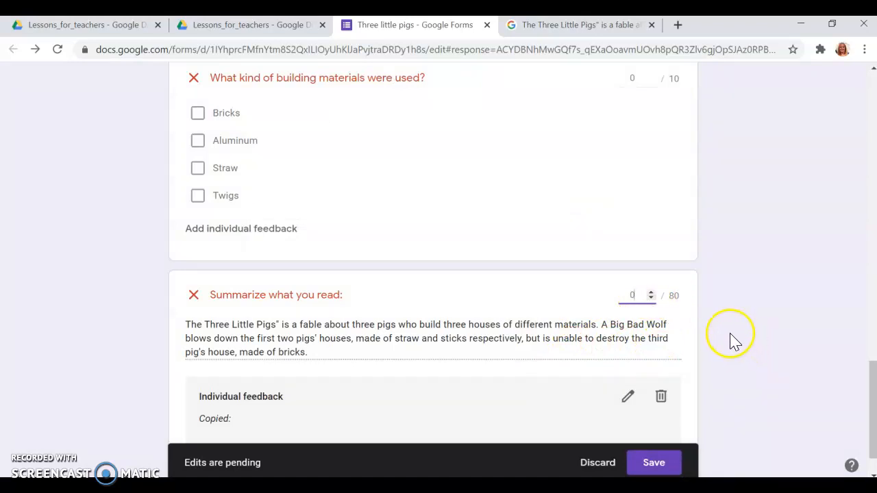
pyautogui.click(648, 461)
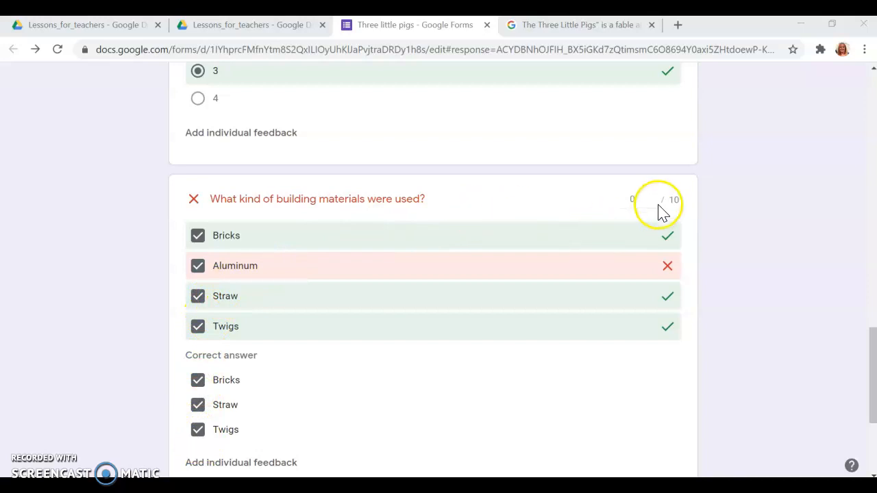
# - Award 7 points to the building materials answer that includes Aluminum and save the edits
pyautogui.moveTo(631, 204); pyautogui.dragTo(686, 197)
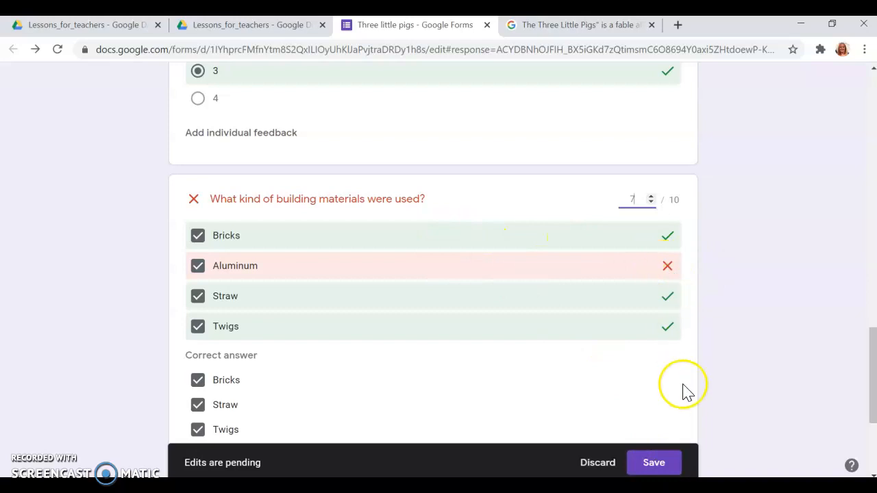
pyautogui.click(653, 463)
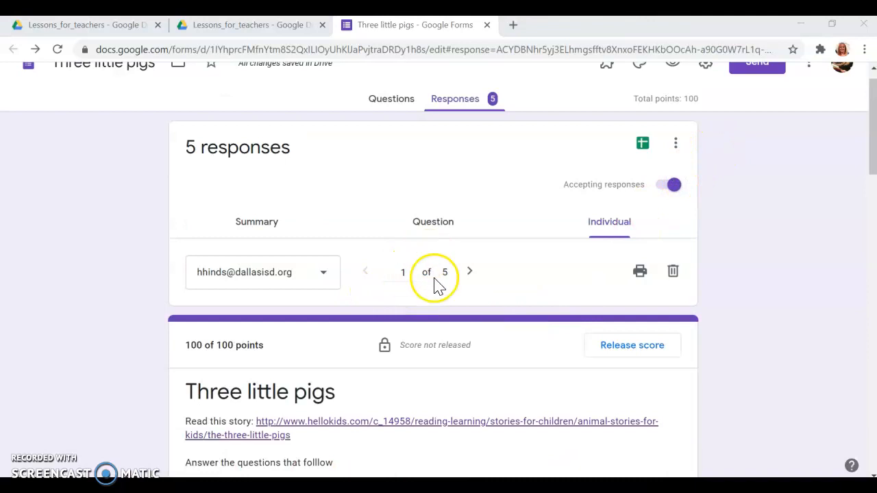
# - Check the total score of each individual response from the first to the fifth, ending back at the fourth
pyautogui.moveTo(186, 345); pyautogui.dragTo(295, 347)
pyautogui.click(470, 274)
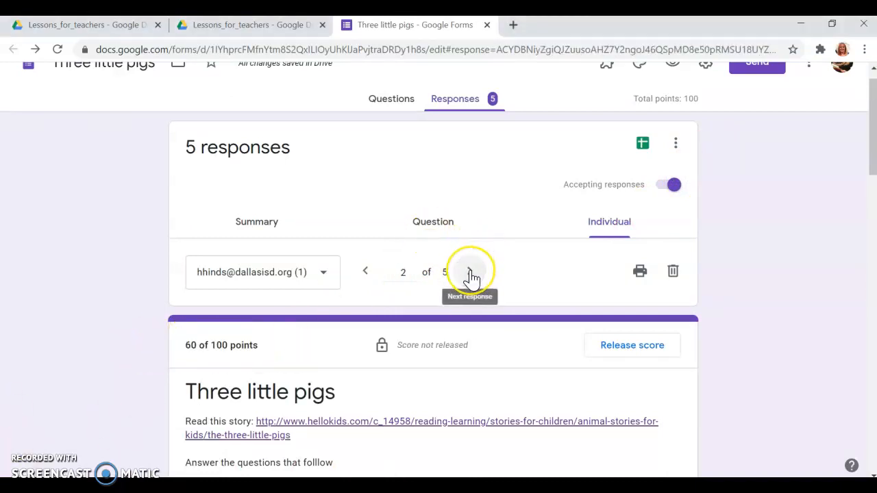
pyautogui.click(470, 274)
pyautogui.click(470, 276)
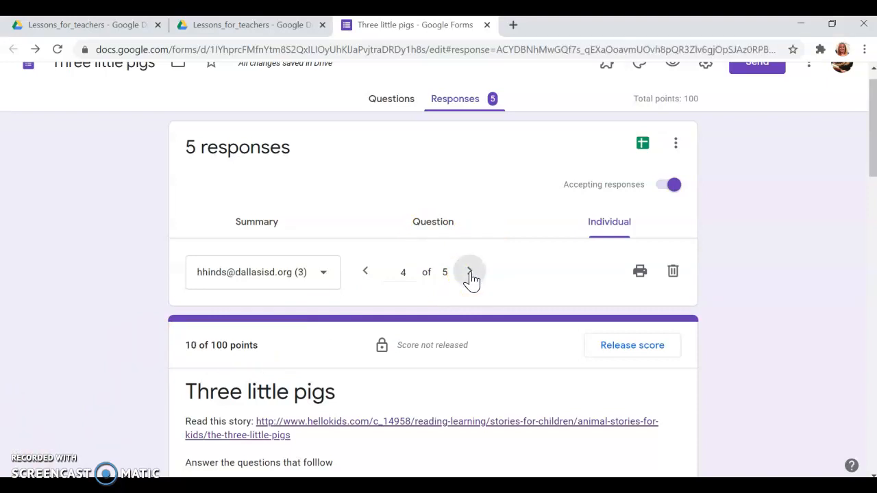
pyautogui.click(471, 276)
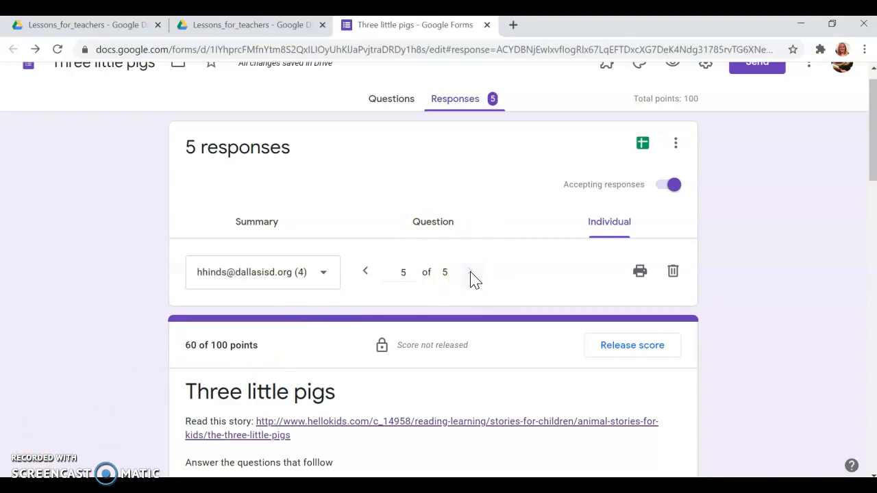
pyautogui.click(365, 272)
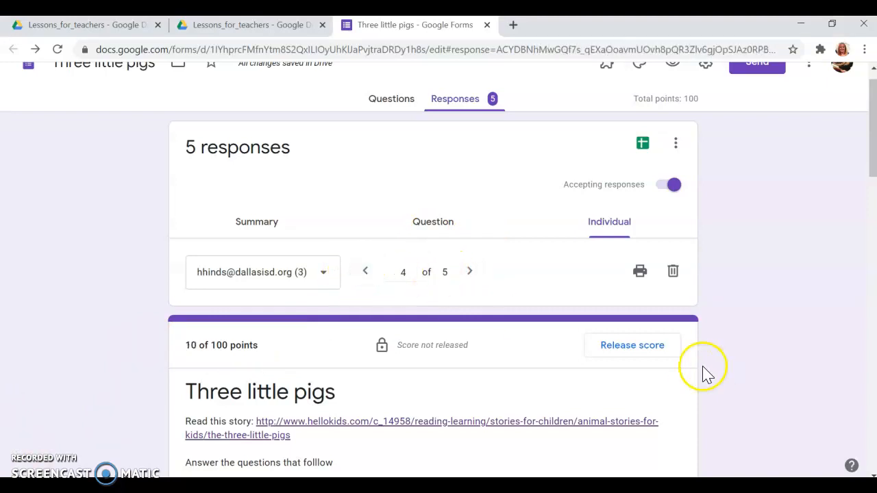
# - Release the scores by e-mail to all respondents
pyautogui.click(619, 346)
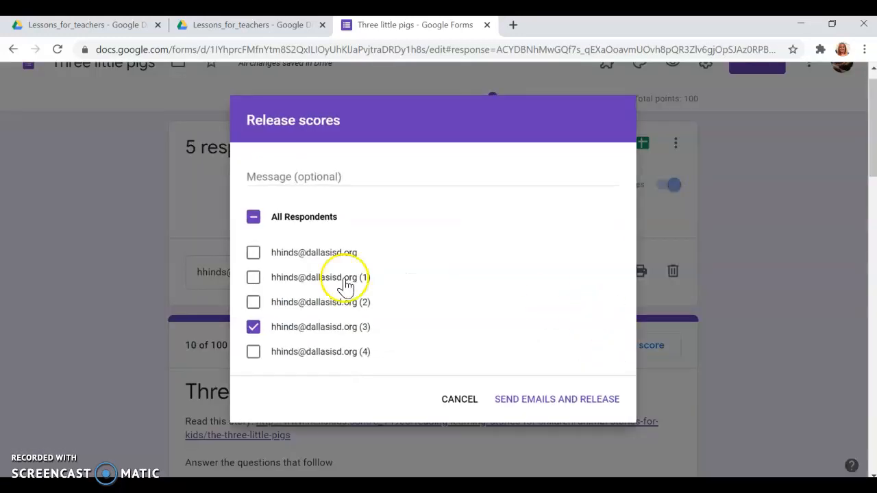
pyautogui.click(254, 218)
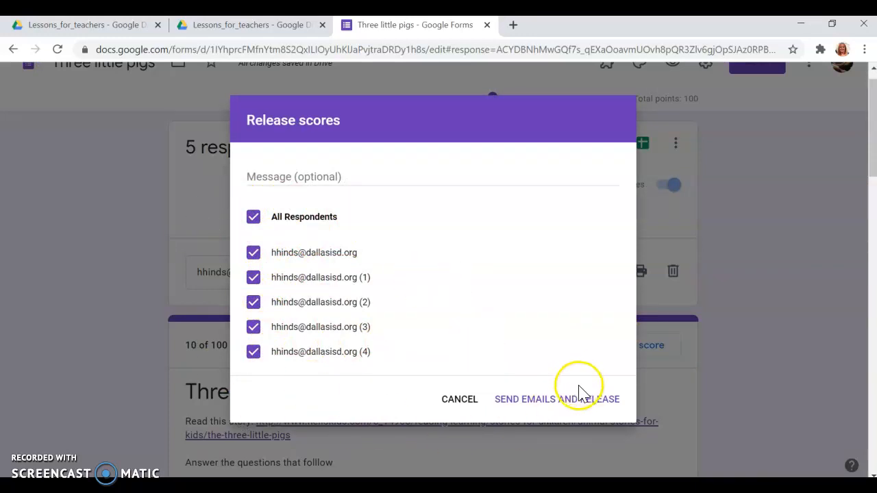
pyautogui.click(566, 404)
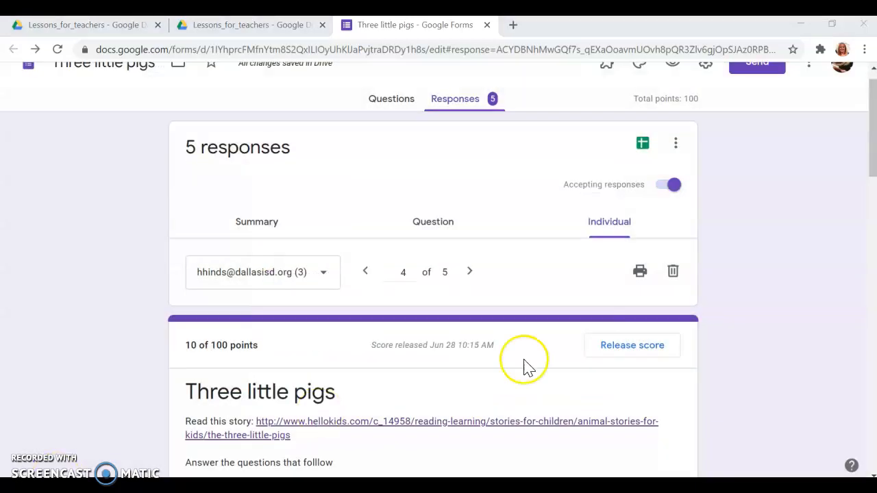
# - Create a new response spreadsheet named "Three little pigs (Responses)" and review its timestamp, email address, score and first name columns
pyautogui.click(644, 151)
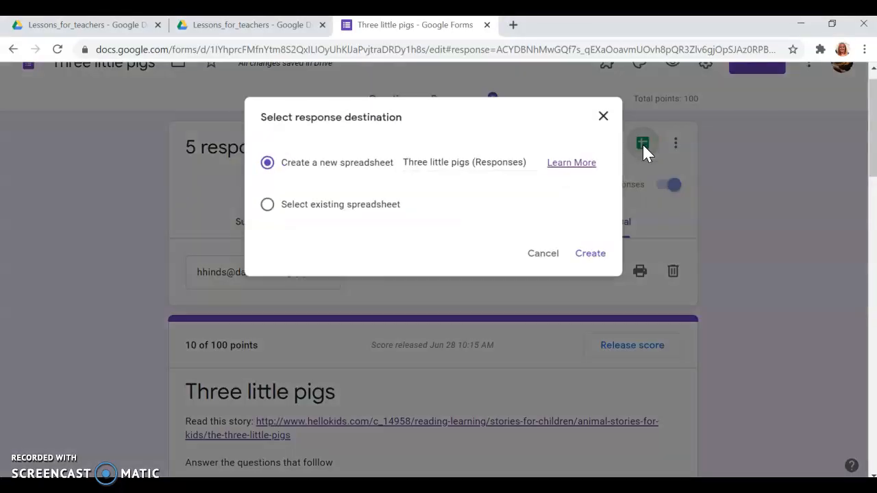
pyautogui.click(590, 254)
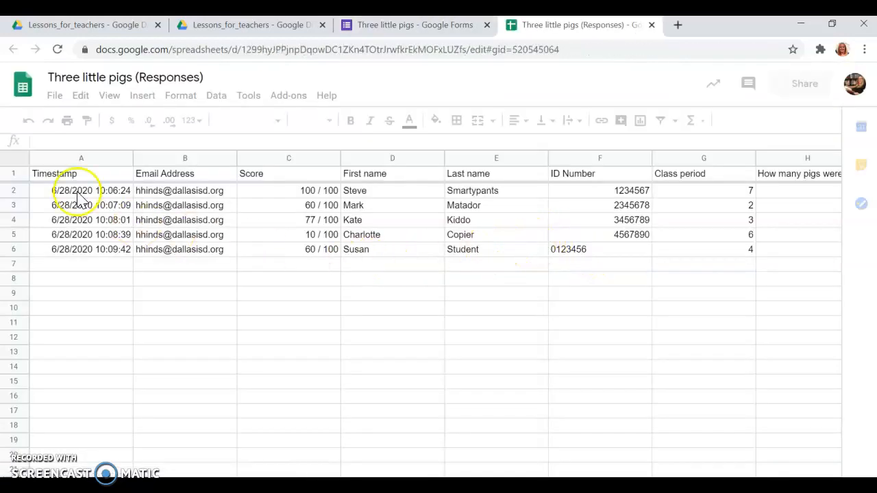
pyautogui.click(77, 198)
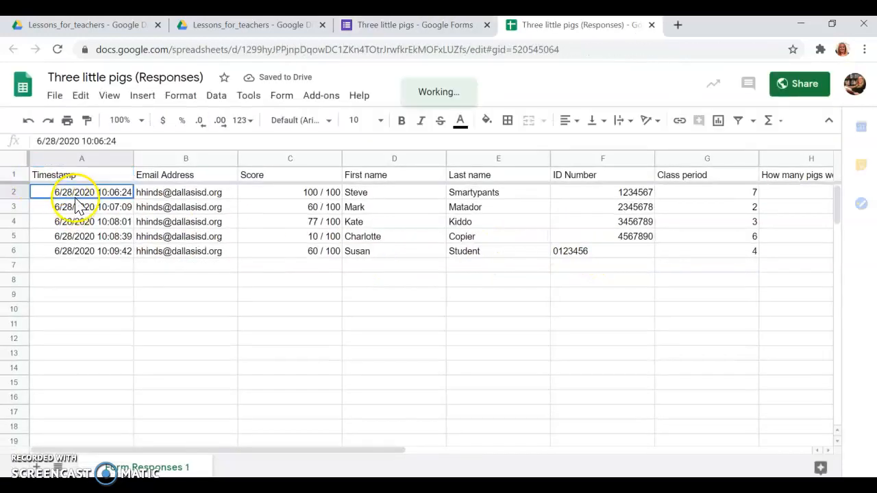
pyautogui.click(74, 239)
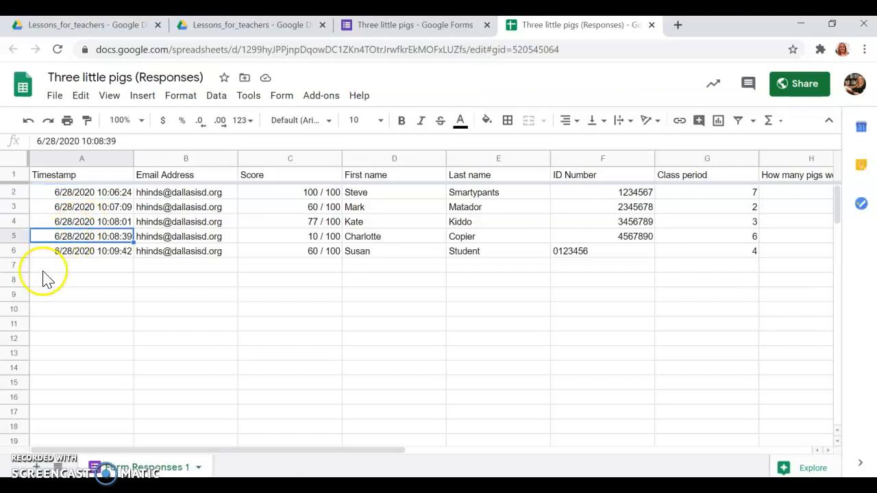
pyautogui.click(184, 158)
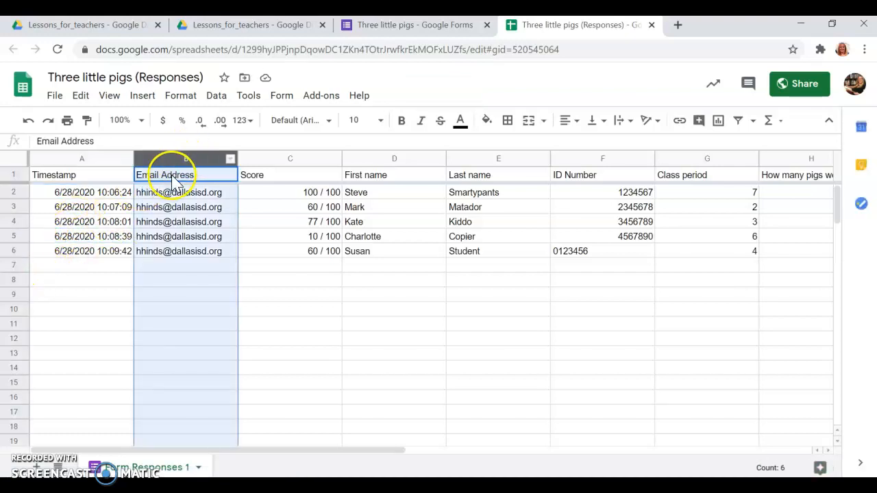
pyautogui.click(291, 159)
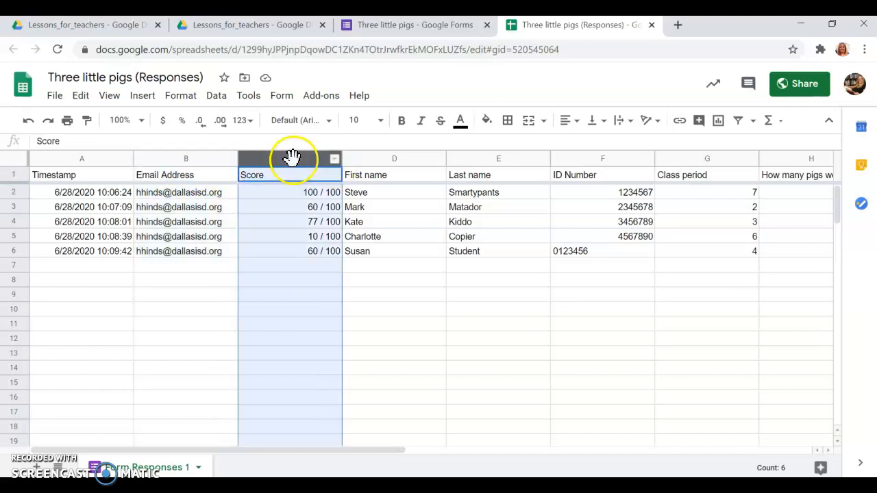
pyautogui.click(384, 159)
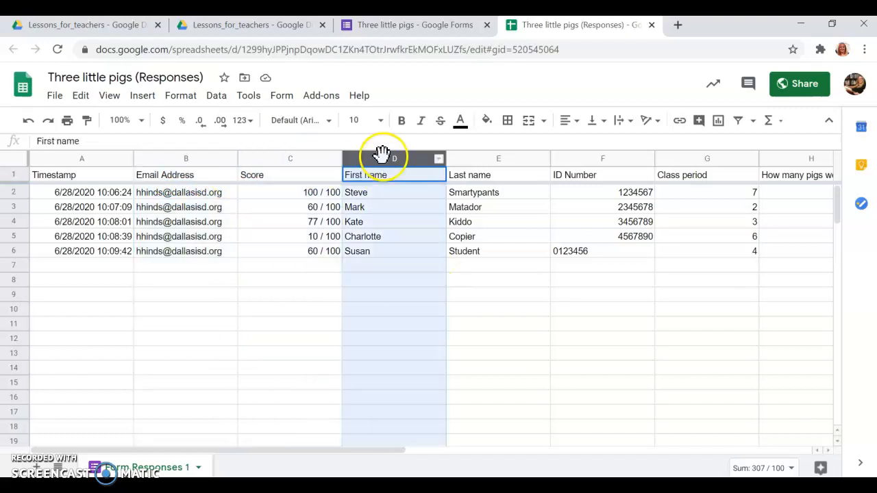
# - Sort the response sheet A → Z by the Last name column
pyautogui.click(453, 159)
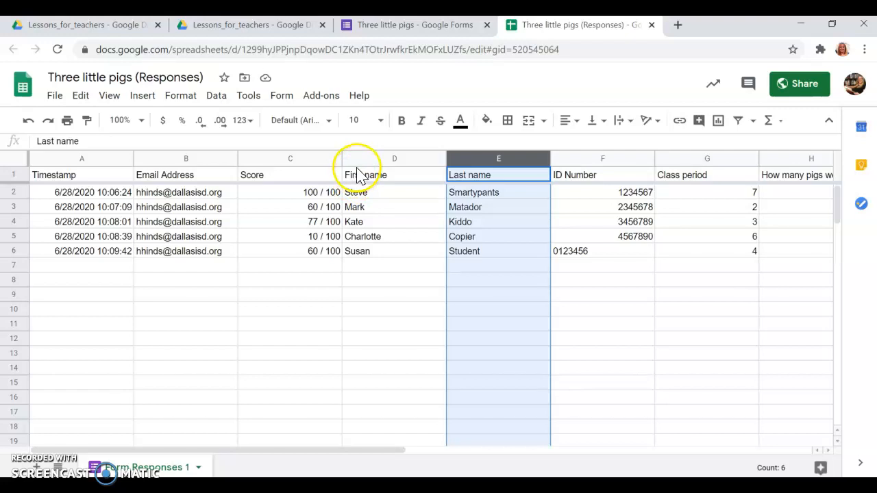
pyautogui.click(543, 159)
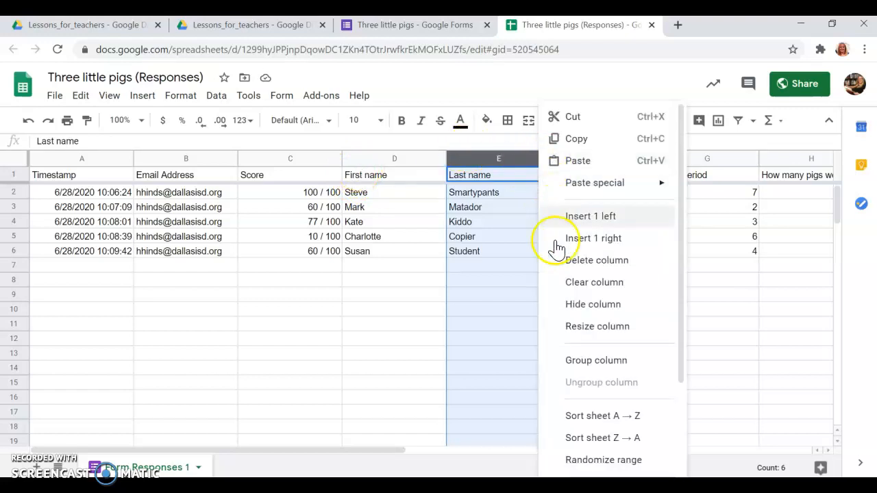
pyautogui.click(602, 419)
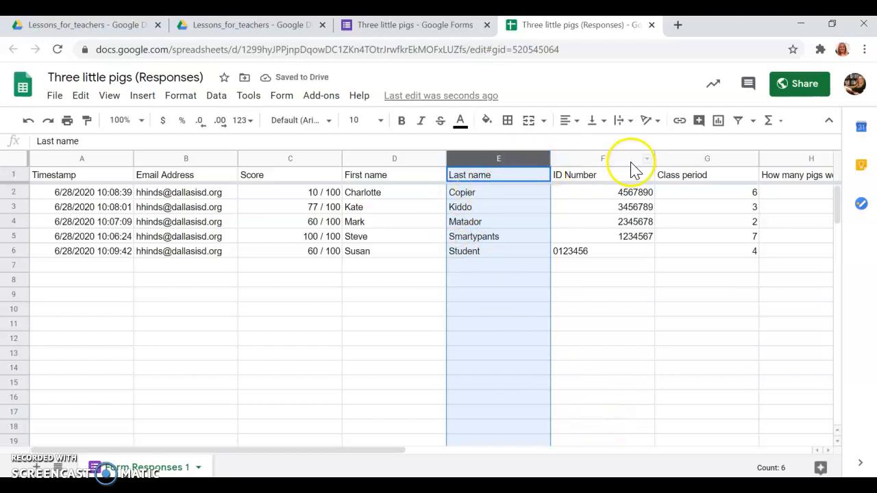
# - Sort the response sheet A → Z by the Class period column, leaving no column selected
pyautogui.click(733, 159)
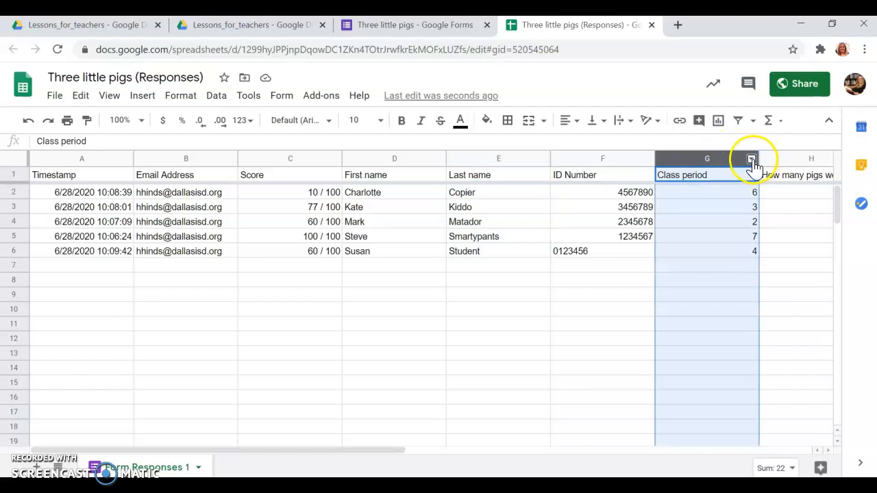
pyautogui.click(751, 160)
pyautogui.click(818, 417)
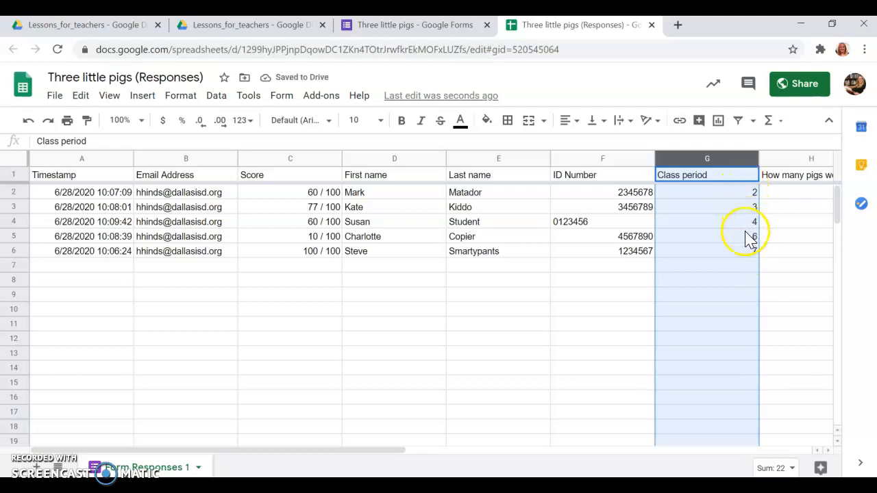
pyautogui.click(543, 160)
pyautogui.click(337, 310)
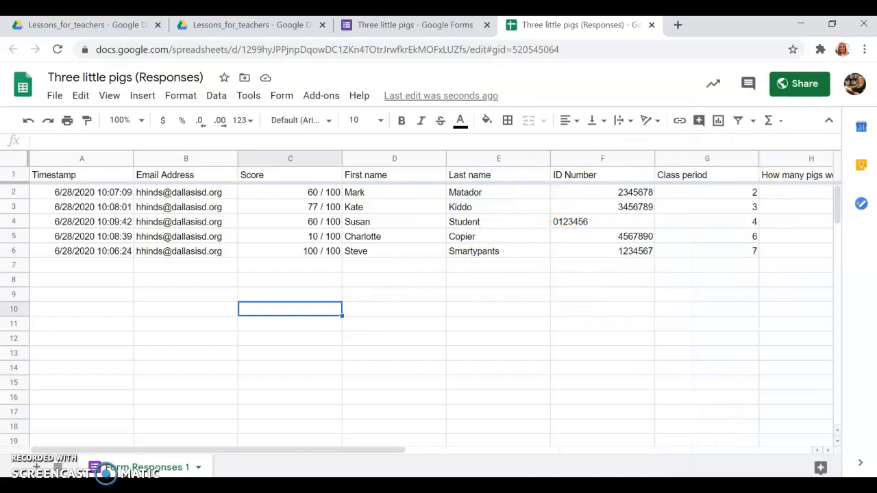
# - Look through the answer columns as far as "Summarize what you read:" and return to the Timestamp column
pyautogui.click(600, 370)
pyautogui.press('Right')
pyautogui.press('Right')
pyautogui.press('Right')
pyautogui.press('Right')
pyautogui.press('Right')
pyautogui.press('Right')
pyautogui.press('Right')
pyautogui.press('Right')
pyautogui.press('Right')
pyautogui.press('Right')
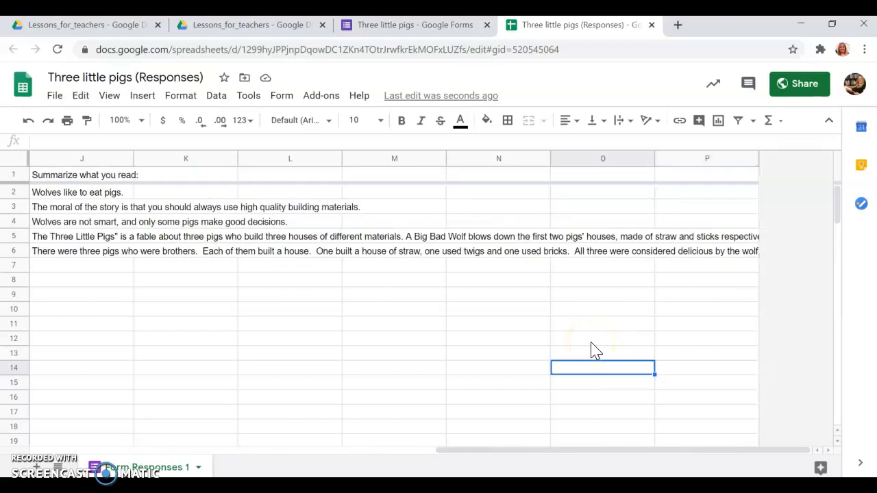
pyautogui.press('Left')
pyautogui.press('Left')
pyautogui.press('Left')
pyautogui.press('Left')
pyautogui.press('Left')
pyautogui.press('Left')
pyautogui.press('Left')
pyautogui.press('Left')
pyautogui.press('Left')
pyautogui.press('Left')
pyautogui.press('Left')
pyautogui.press('Left')
pyautogui.press('Left')
pyautogui.press('Left')
pyautogui.press('Left')
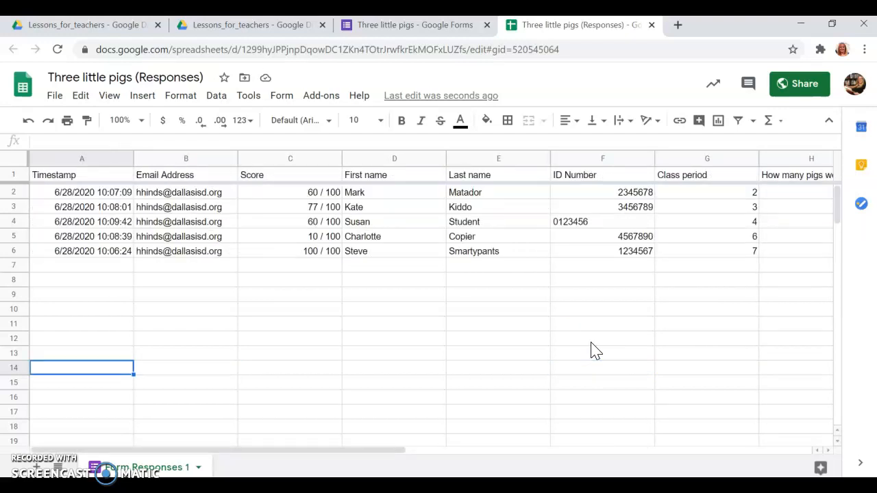
# - Narrow the Score, name, ID Number, Class period and pig count columns, and widen the "Summarize what you read:" column
pyautogui.moveTo(344, 167)
pyautogui.mouseDown()
pyautogui.moveTo(280, 164)
pyautogui.moveTo(339, 154)
pyautogui.moveTo(408, 160)
pyautogui.moveTo(329, 167)
pyautogui.mouseUp()
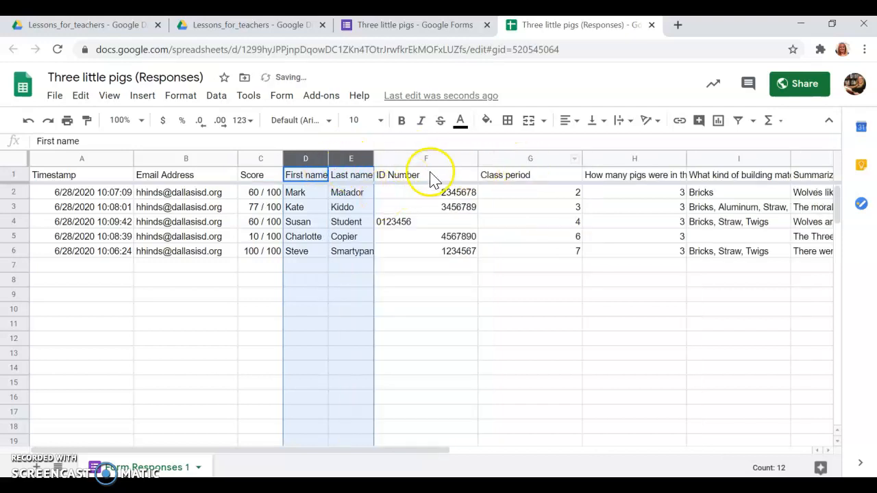
pyautogui.moveTo(476, 158); pyautogui.dragTo(435, 157)
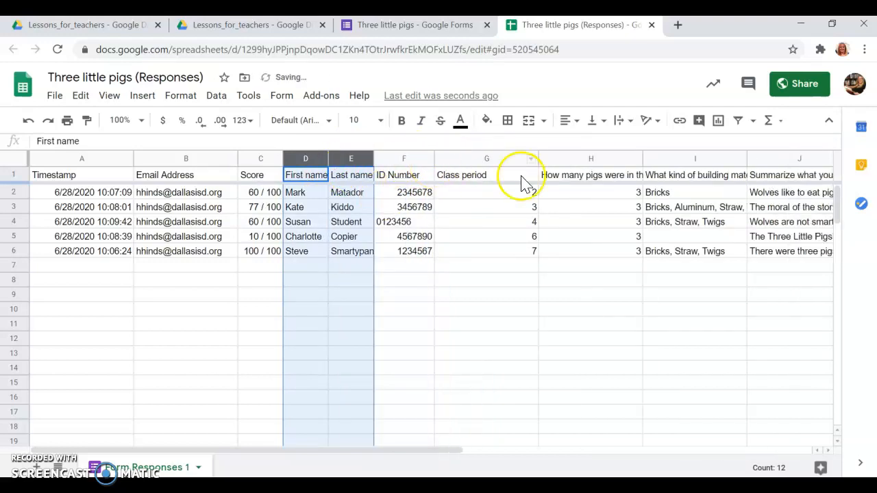
pyautogui.moveTo(537, 156); pyautogui.dragTo(462, 162)
pyautogui.moveTo(563, 159); pyautogui.dragTo(482, 161)
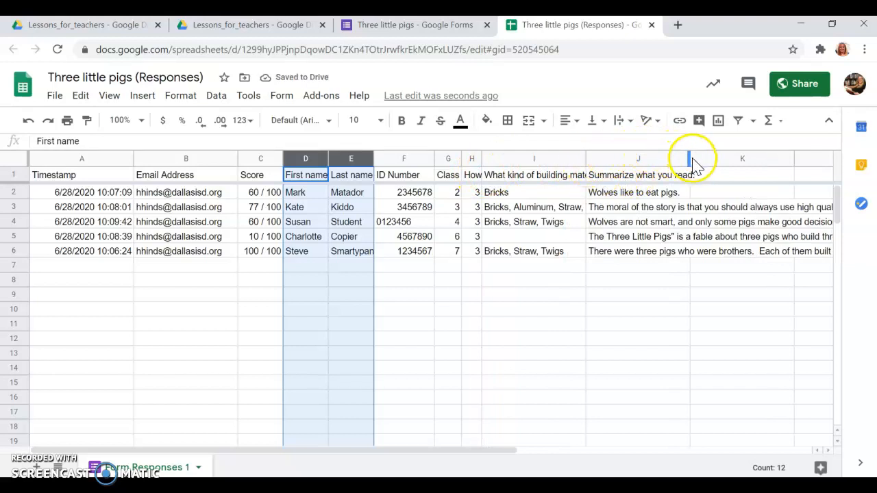
pyautogui.moveTo(687, 158); pyautogui.dragTo(795, 168)
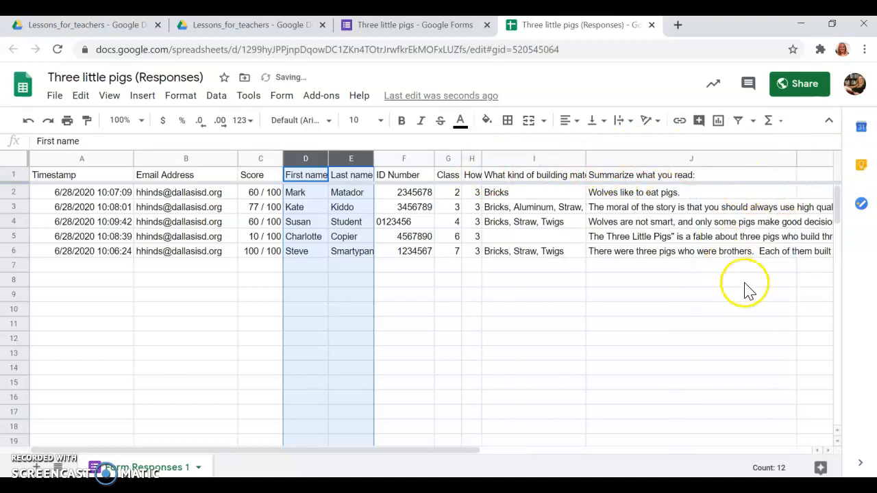
# - Set text wrapping to Wrap for the "Summarize what you read:" column and check the full summaries
pyautogui.click(685, 158)
pyautogui.click(180, 97)
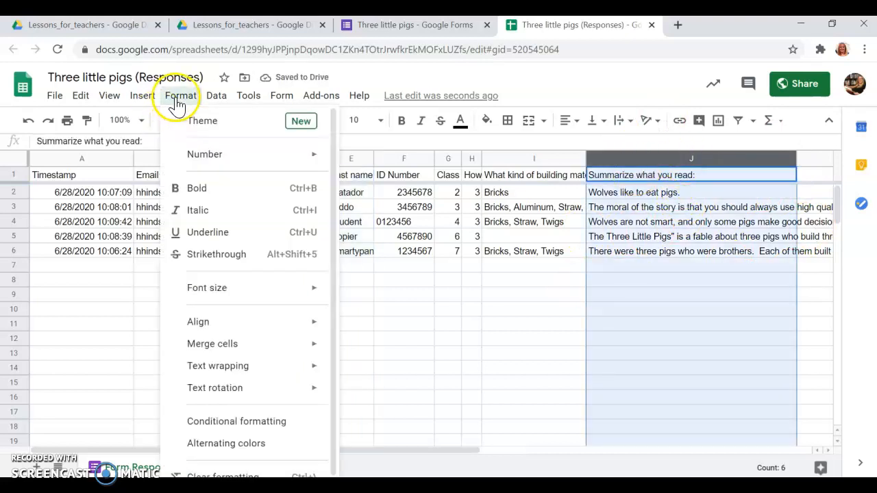
pyautogui.moveTo(197, 368)
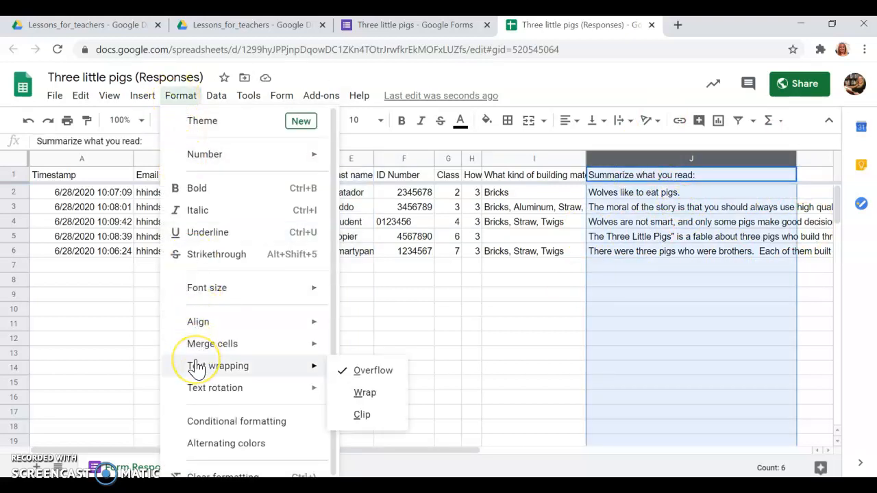
pyautogui.click(363, 392)
pyautogui.click(627, 339)
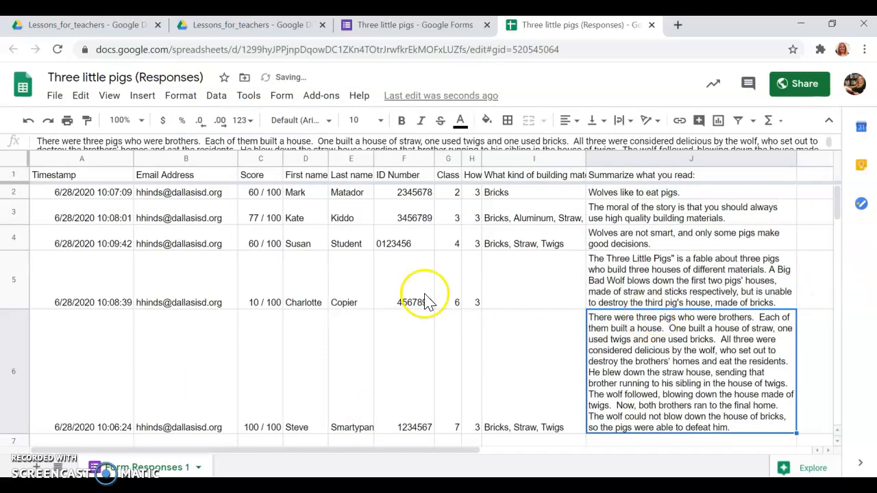
pyautogui.scroll(-3, 480, 322)
pyautogui.scroll(3, 554, 333)
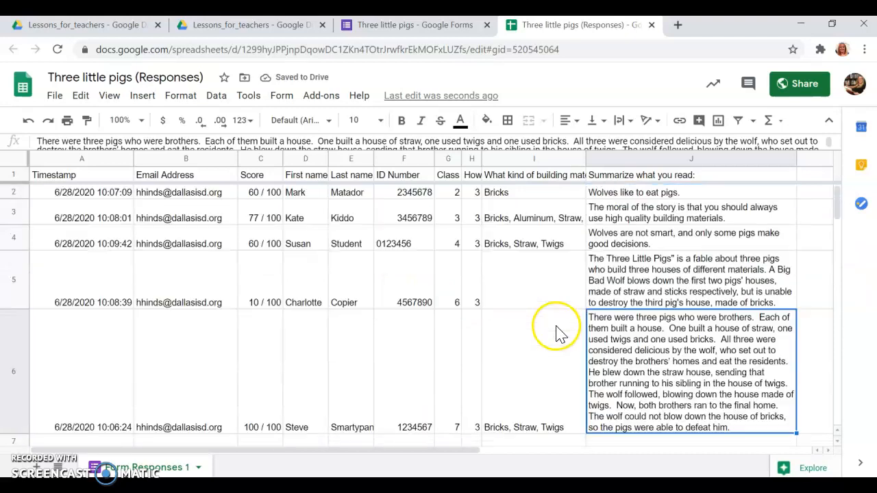
# - Check the scores in rows 2 to 5 of the Score column
pyautogui.click(260, 192)
pyautogui.click(264, 218)
pyautogui.click(262, 244)
pyautogui.click(274, 281)
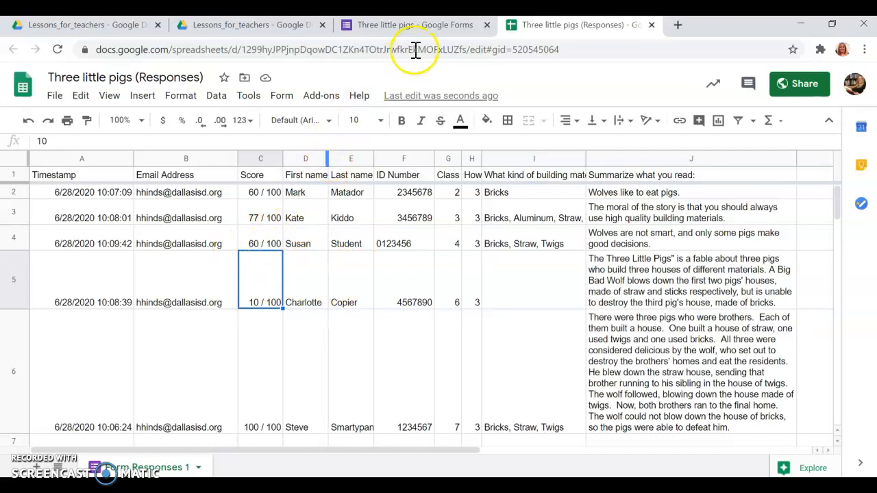
# - Switch to the Lessons_for_teachers folder in Google Drive and select the "Three little pigs (Responses)" spreadsheet
pyautogui.click(413, 28)
pyautogui.click(257, 34)
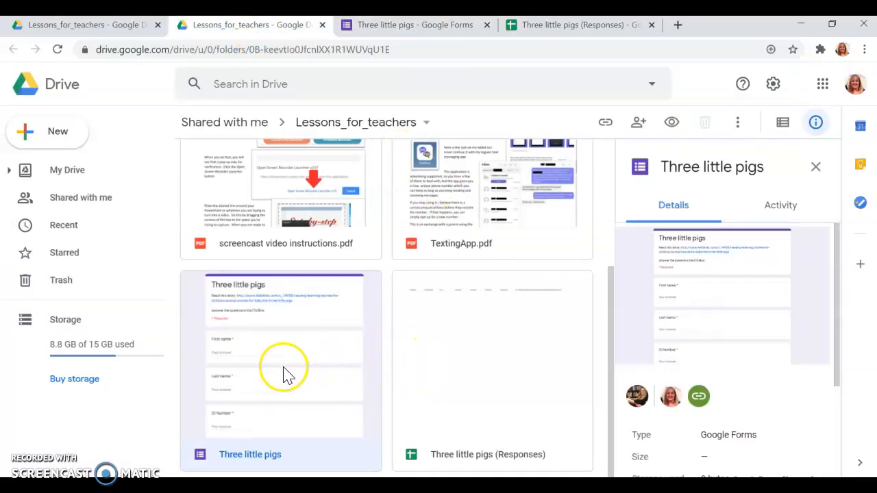
pyautogui.click(427, 379)
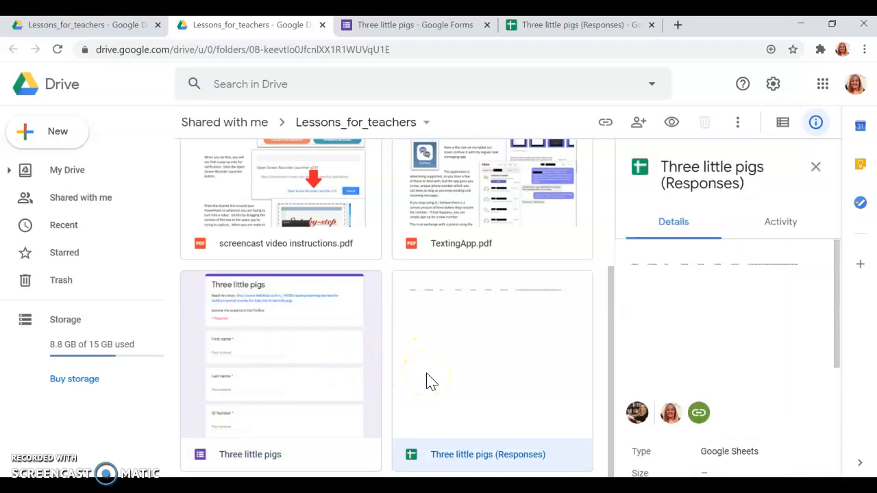